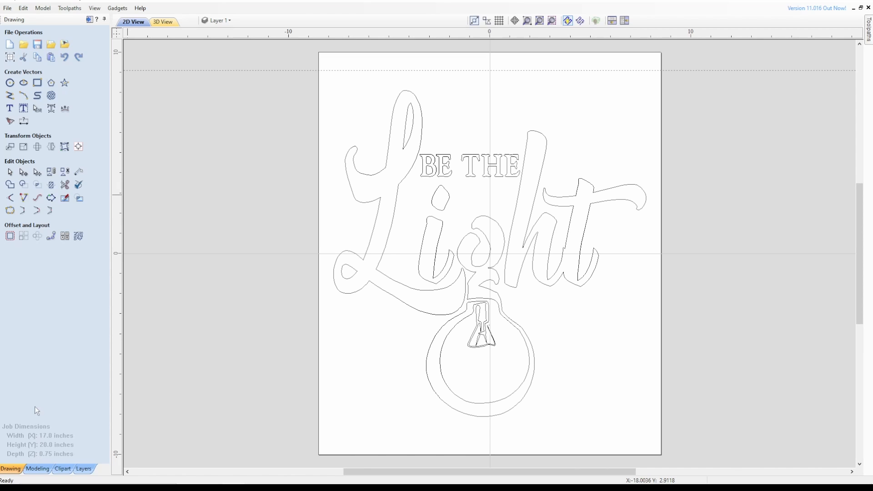
- Set the job width to 20 inches and the modeling resolution to Very High (7 x Slower)
{"action": "left_click", "coordinate": [10, 57]}
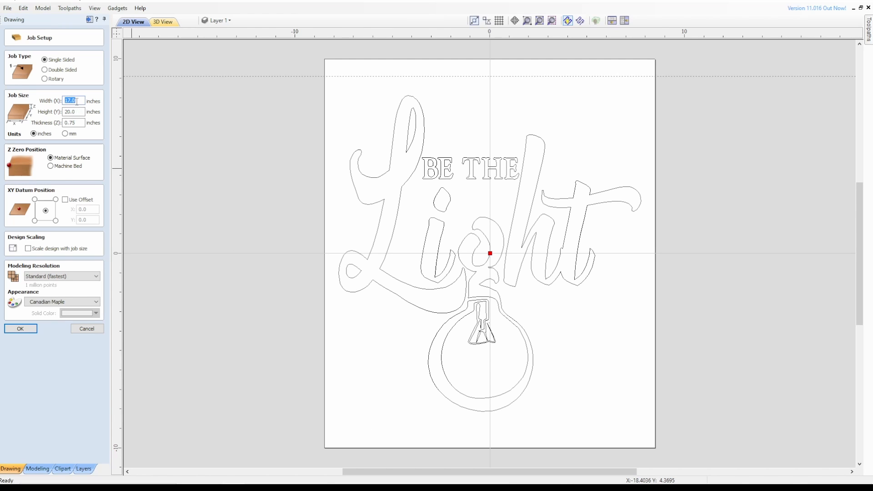
{"action": "type", "text": "20"}
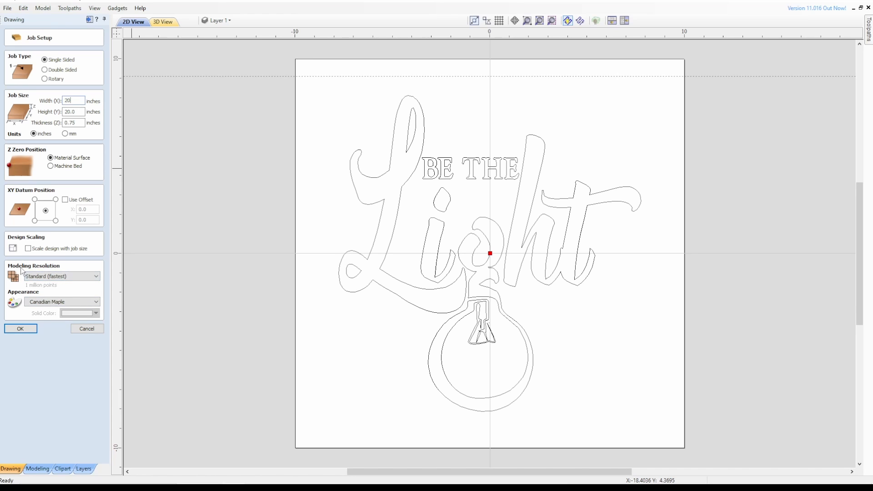
{"action": "left_click", "coordinate": [55, 276]}
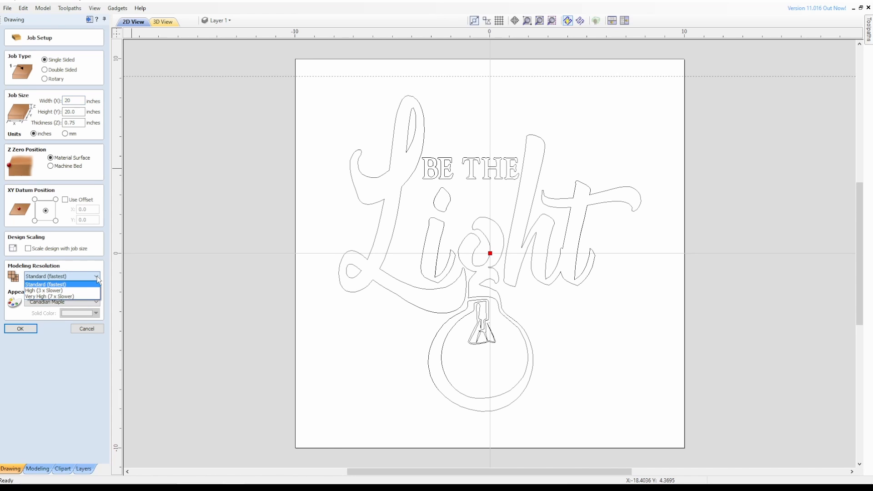
{"action": "left_click", "coordinate": [53, 297]}
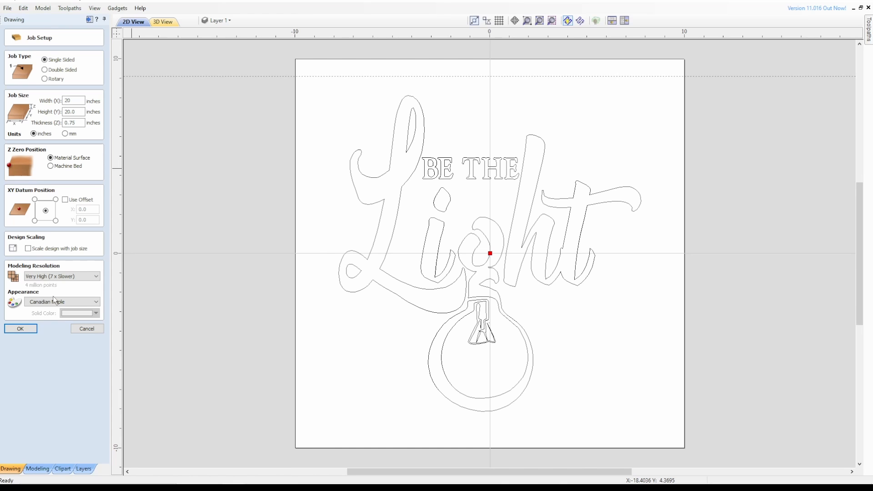
{"action": "key", "text": "Return"}
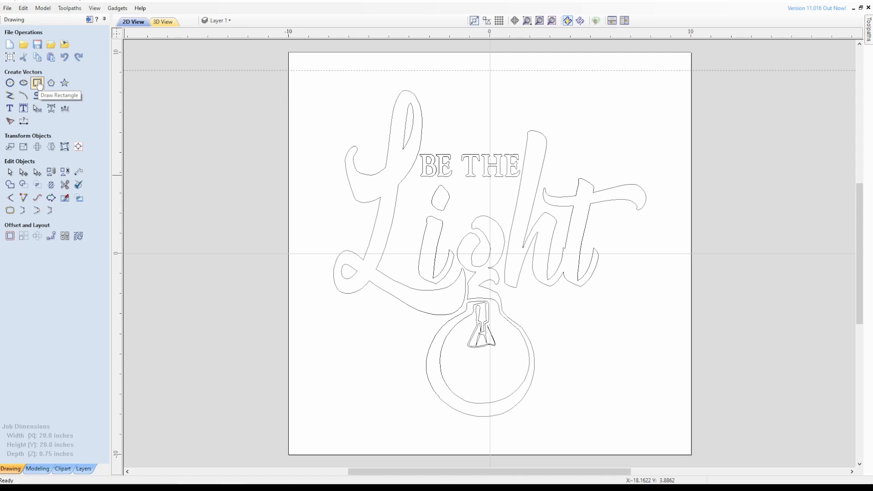
- Create a square-cornered rectangle 17 by 17 inches around the design, anchored at its center
{"action": "left_click", "coordinate": [38, 83]}
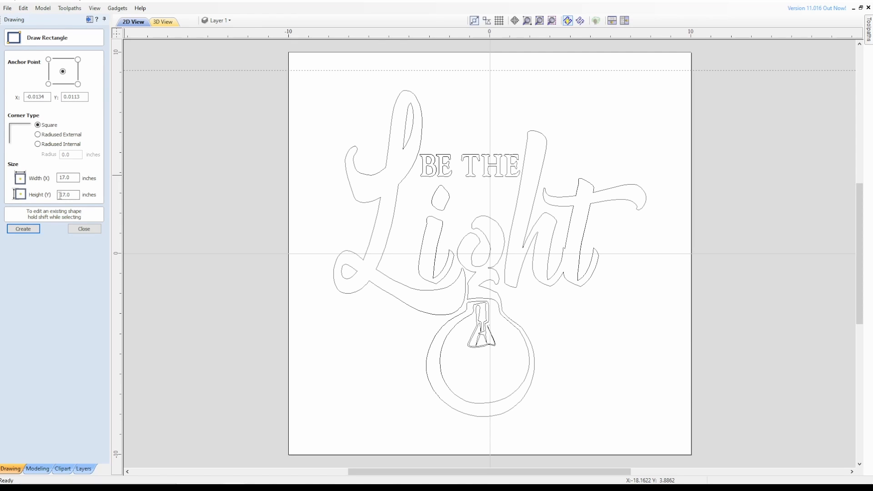
{"action": "left_click", "coordinate": [29, 229]}
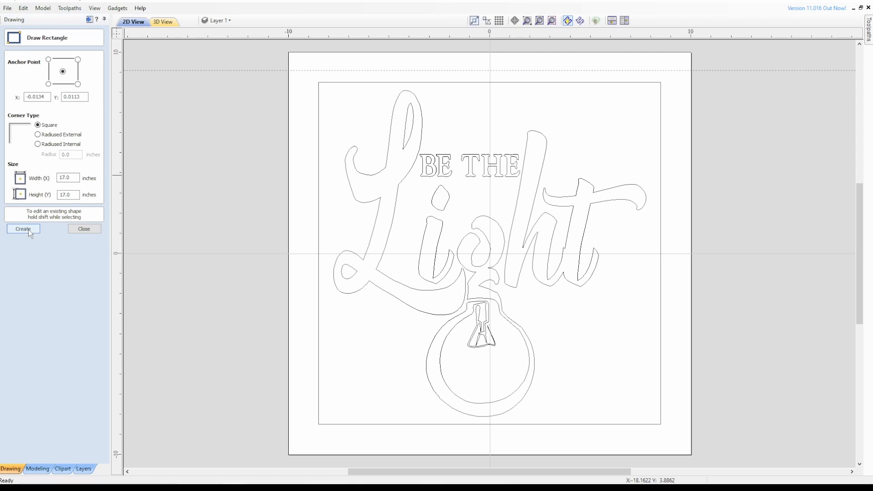
{"action": "left_click", "coordinate": [78, 228]}
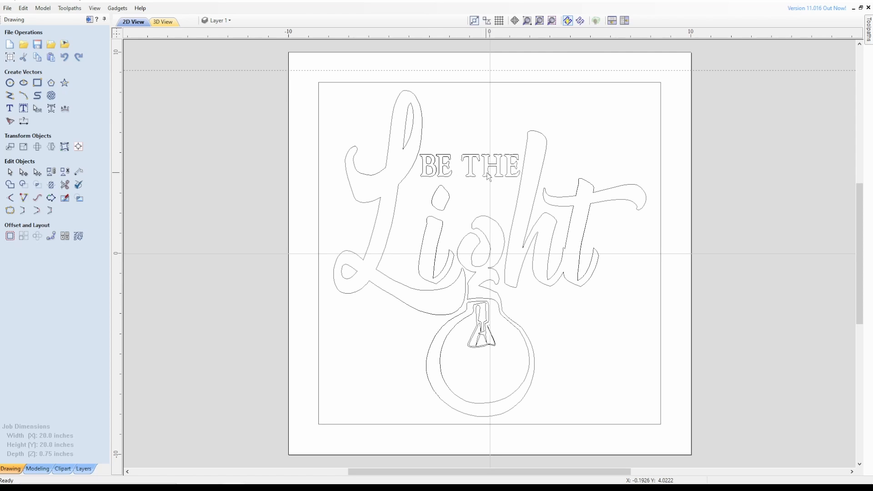
- Delete the "BE THE" lettering above the word Light
{"action": "left_click", "coordinate": [509, 180]}
{"action": "left_click_drag", "start_coordinate": [508, 178], "coordinate": [428, 152]}
{"action": "key", "text": "Delete"}
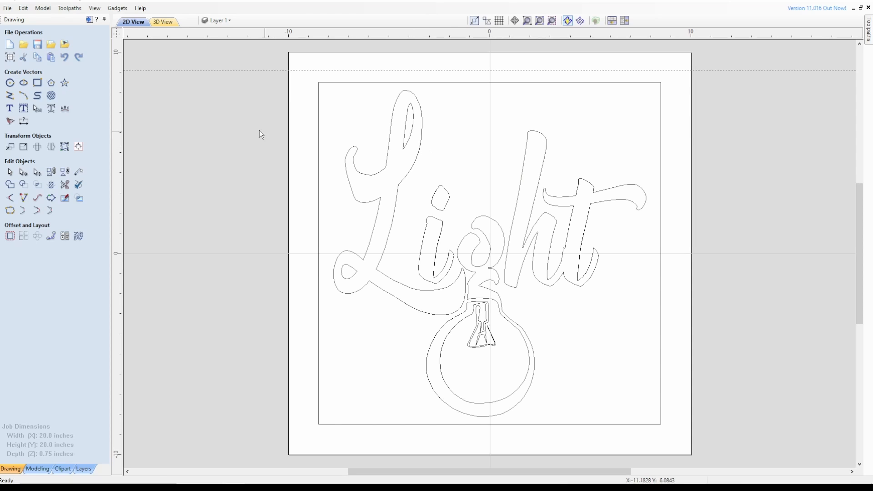
- Create the text "be the" in the Grasshopper TrueType font with a 1.0 inch text height
{"action": "left_click", "coordinate": [11, 110]}
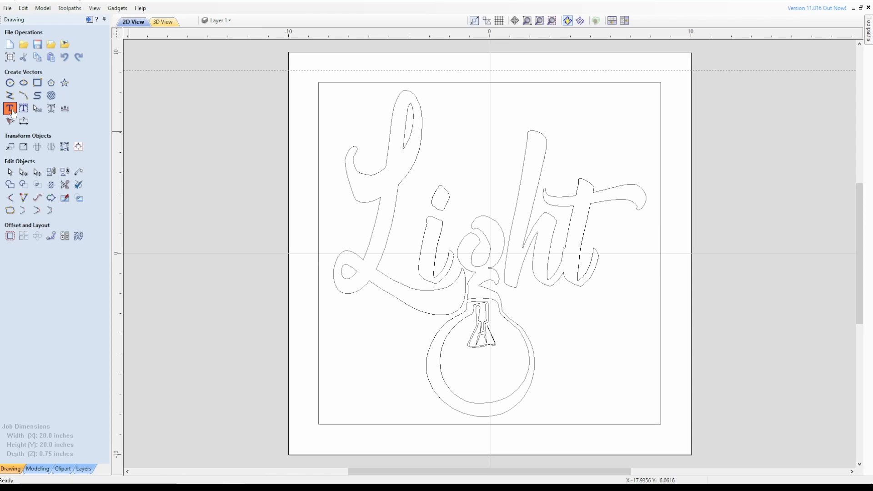
{"action": "left_click", "coordinate": [11, 109]}
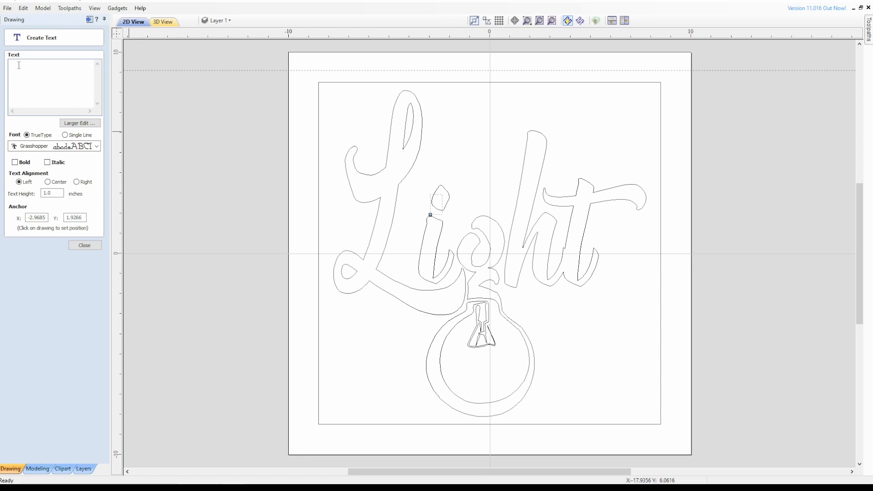
{"action": "type", "text": "be the"}
{"action": "left_click", "coordinate": [81, 246]}
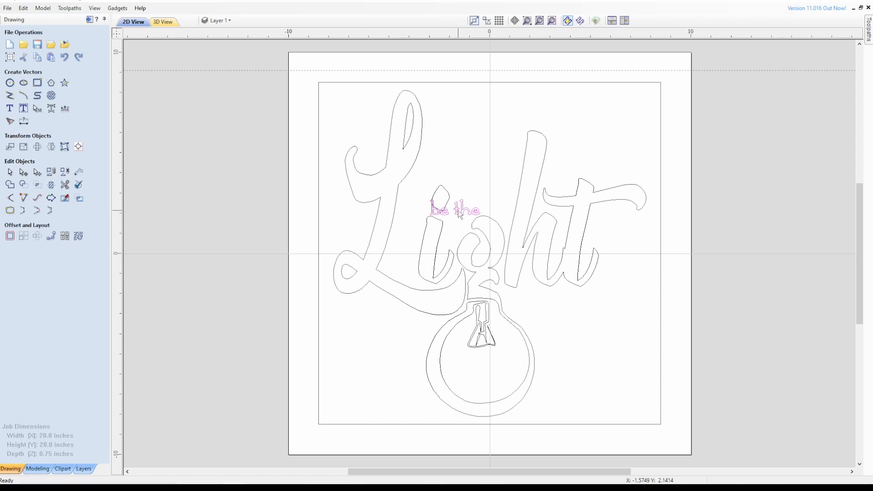
- Position the "be the" text between the L and the h and enlarge it to about 4.27 by 1.36 inches
{"action": "left_click_drag", "start_coordinate": [457, 209], "coordinate": [473, 162]}
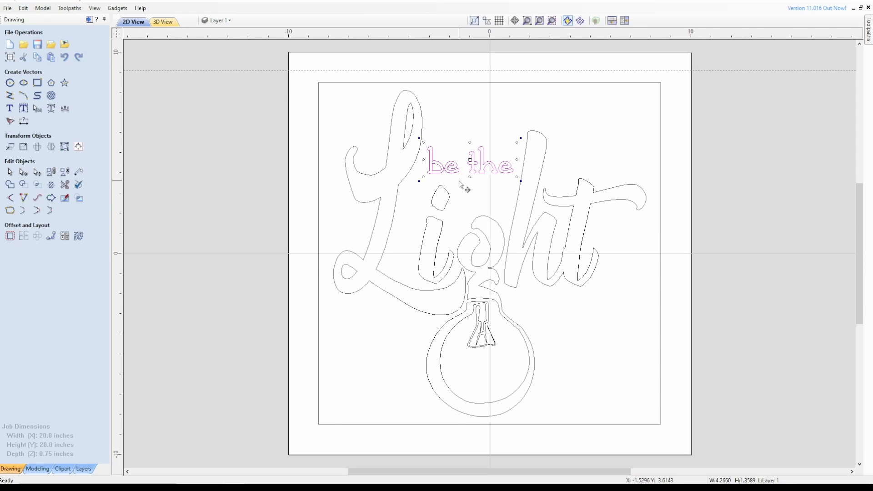
{"action": "key", "text": "Right"}
{"action": "key", "text": "Up"}
{"action": "key", "text": "Up"}
{"action": "key", "text": "Up"}
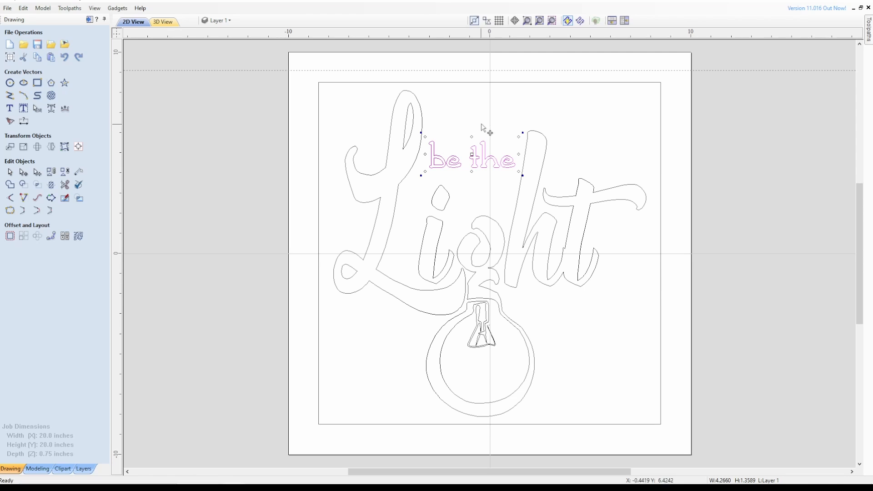
{"action": "left_click", "coordinate": [528, 21]}
{"action": "left_click_drag", "start_coordinate": [418, 135], "coordinate": [522, 180]}
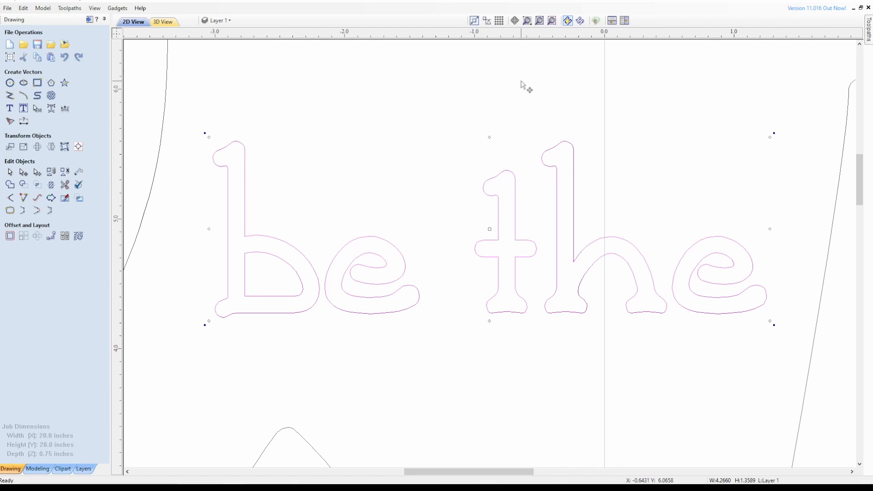
{"action": "left_click", "coordinate": [541, 24]}
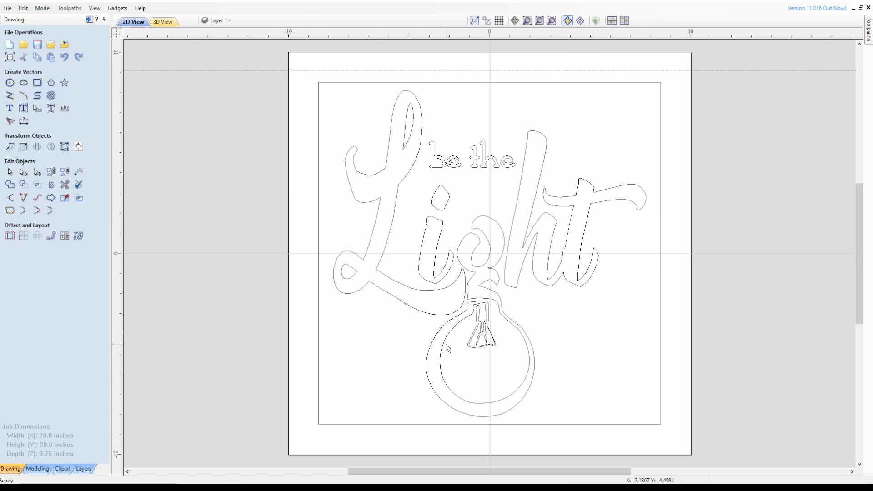
- Cut the joined outline between the g and the light bulb at the pointed node and on the opposite, near-vertical edge
{"action": "left_click", "coordinate": [528, 23]}
{"action": "left_click_drag", "start_coordinate": [448, 276], "coordinate": [509, 310]}
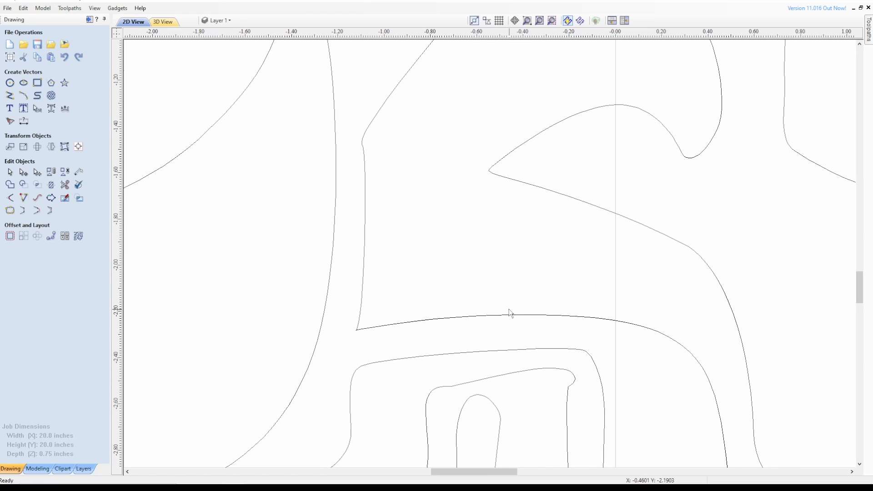
{"action": "left_click", "coordinate": [23, 173]}
{"action": "left_click", "coordinate": [509, 179]}
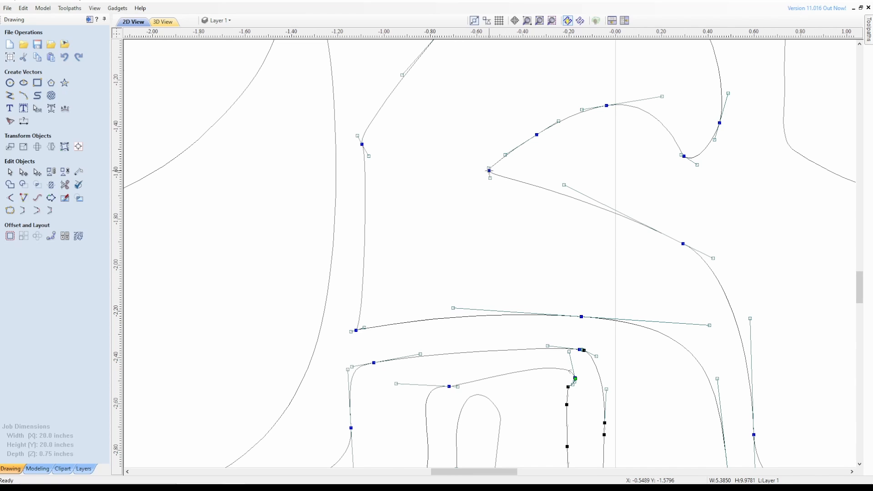
{"action": "left_click_drag", "start_coordinate": [489, 168], "coordinate": [488, 171]}
{"action": "right_click", "coordinate": [489, 171]}
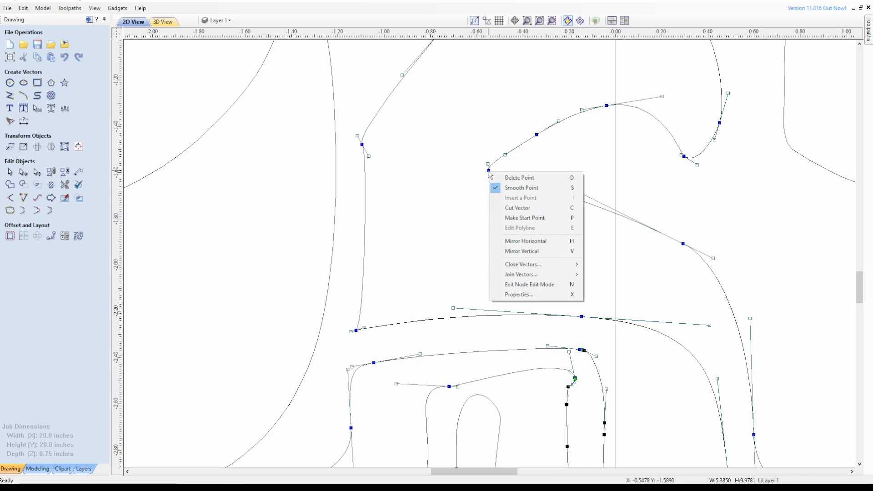
{"action": "left_click", "coordinate": [513, 208]}
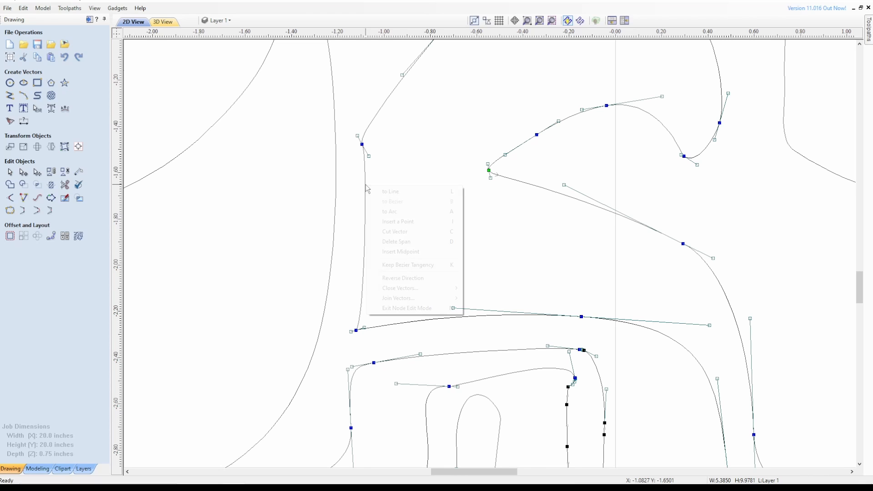
{"action": "right_click", "coordinate": [366, 187]}
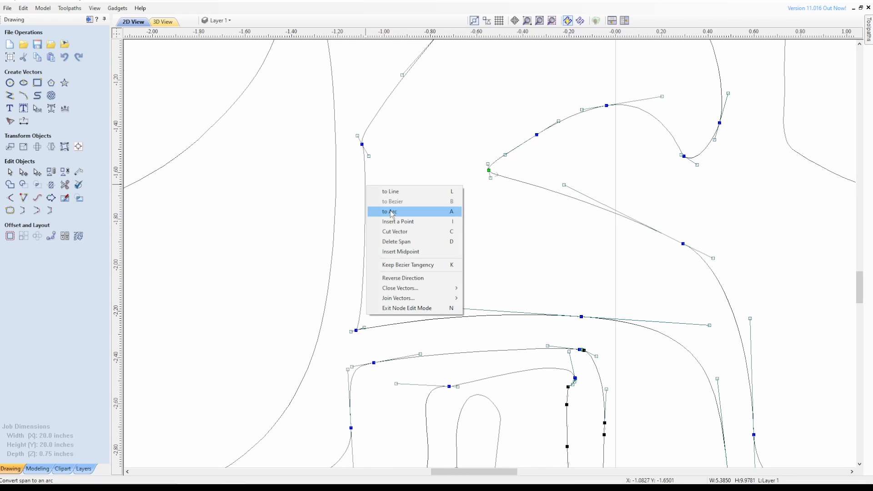
{"action": "left_click", "coordinate": [392, 231]}
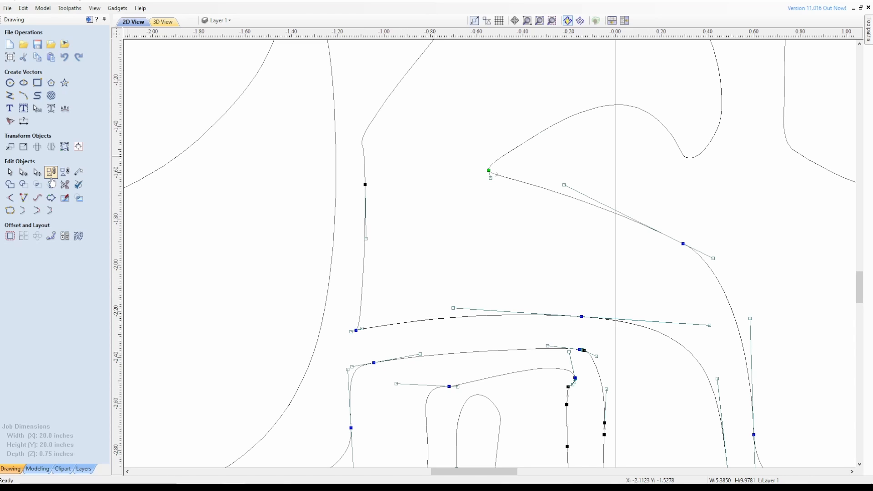
- Copy the separated light bulb outline to a new layer named "Light bulb"
{"action": "left_click", "coordinate": [10, 173]}
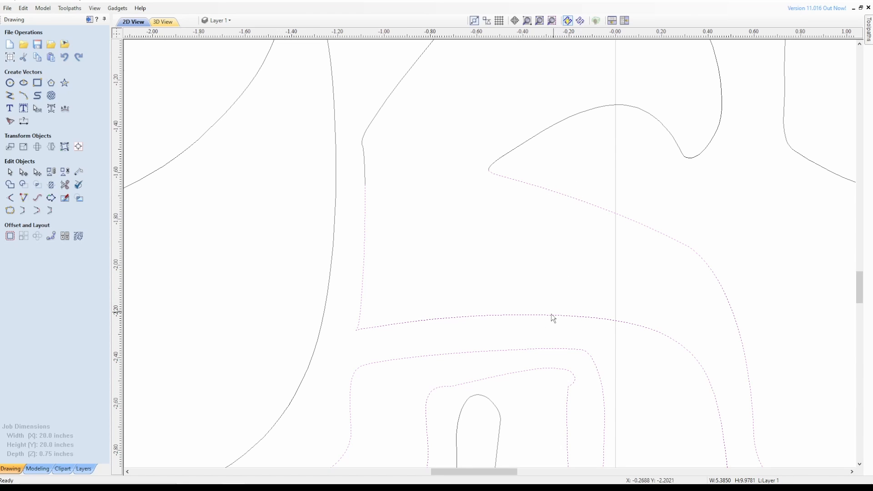
{"action": "right_click", "coordinate": [363, 265]}
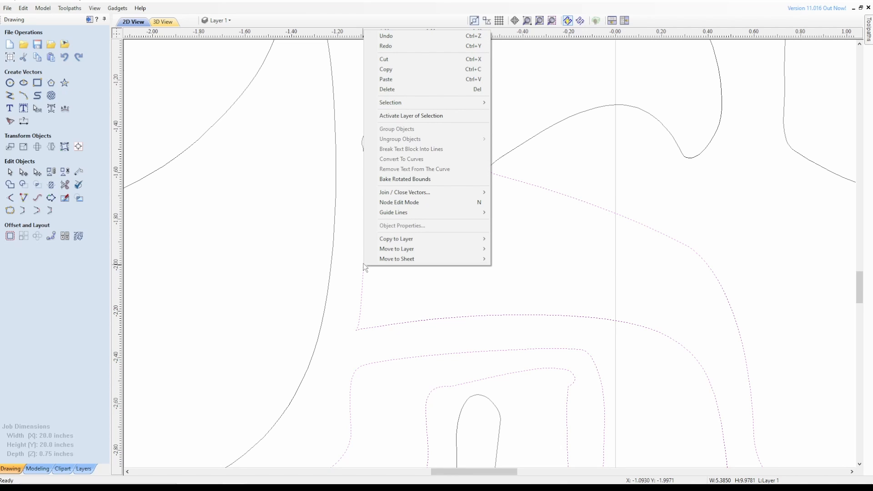
{"action": "mouse_move", "coordinate": [434, 242]}
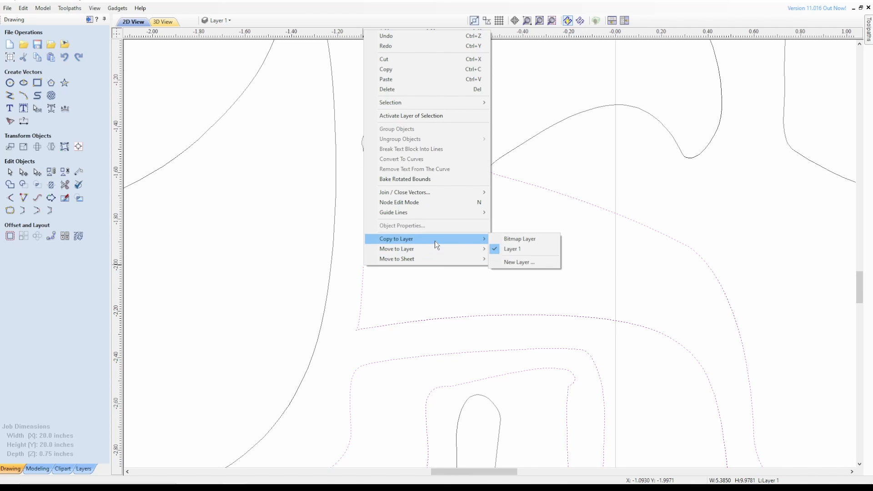
{"action": "left_click", "coordinate": [511, 263]}
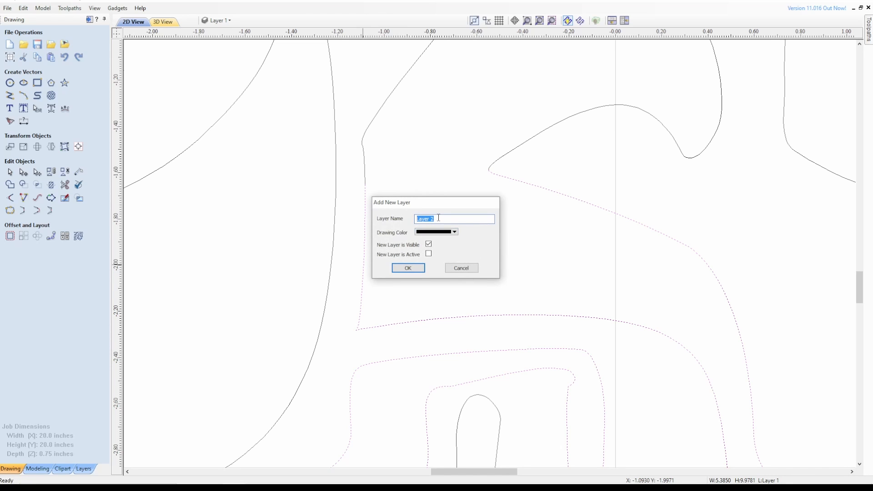
{"action": "type", "text": "Light bulb"}
{"action": "left_click", "coordinate": [406, 269]}
{"action": "left_click", "coordinate": [435, 186]}
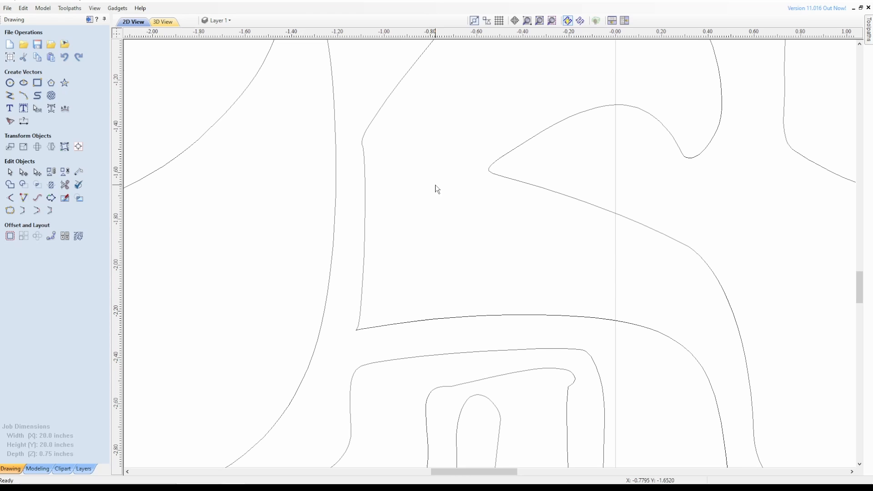
- Hide Layer 1 and make the Light bulb layer active
{"action": "left_click", "coordinate": [219, 21]}
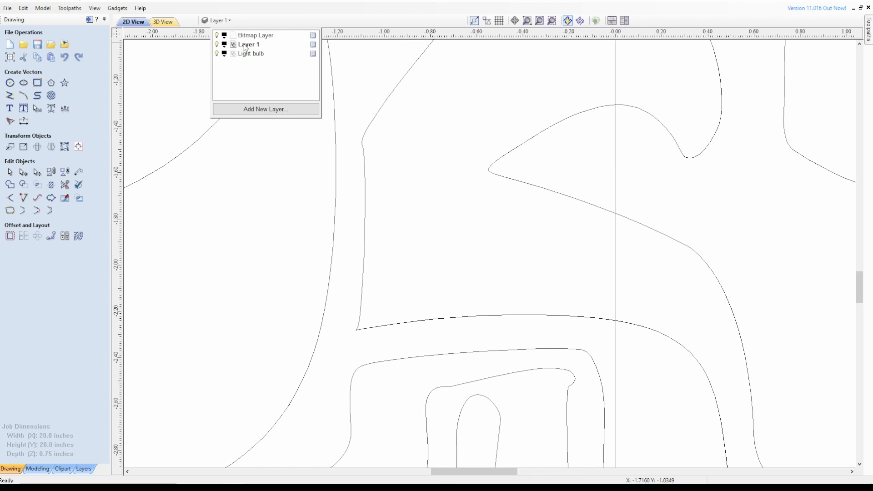
{"action": "left_click", "coordinate": [216, 45]}
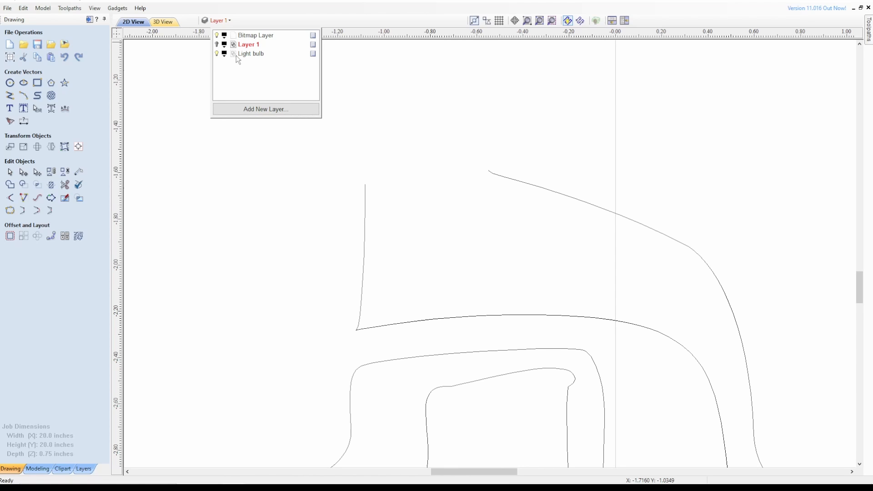
{"action": "left_click", "coordinate": [250, 54]}
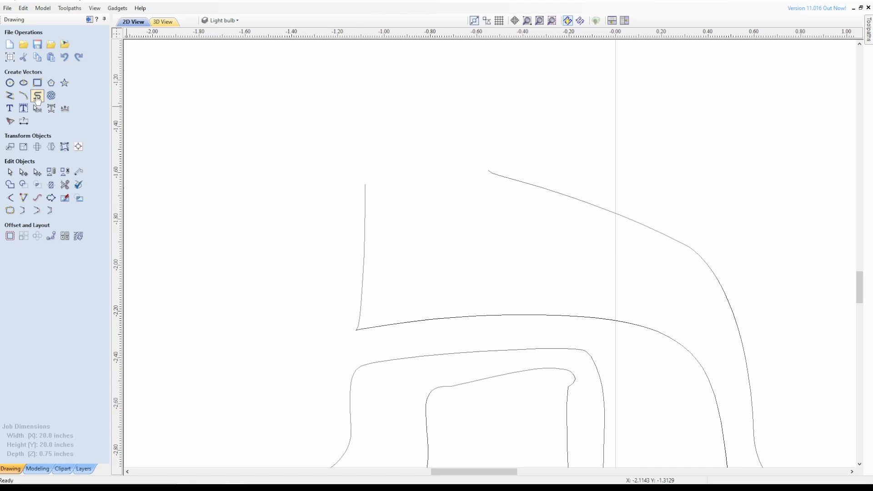
- Draw a curve about 0.53 inches wide between the two open ends of the bulb outline and bow it upward
{"action": "left_click", "coordinate": [488, 170]}
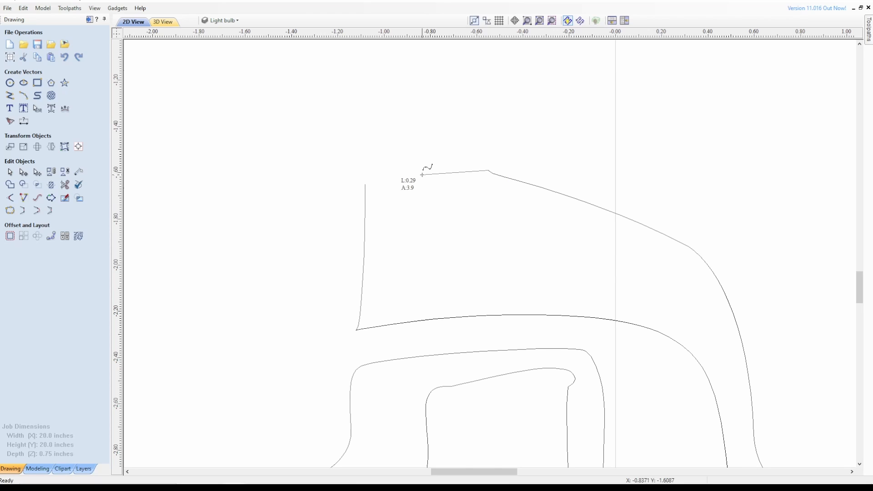
{"action": "left_click", "coordinate": [365, 183]}
{"action": "key", "text": "Escape"}
{"action": "left_click", "coordinate": [23, 172]}
{"action": "left_click_drag", "start_coordinate": [426, 180], "coordinate": [420, 167]}
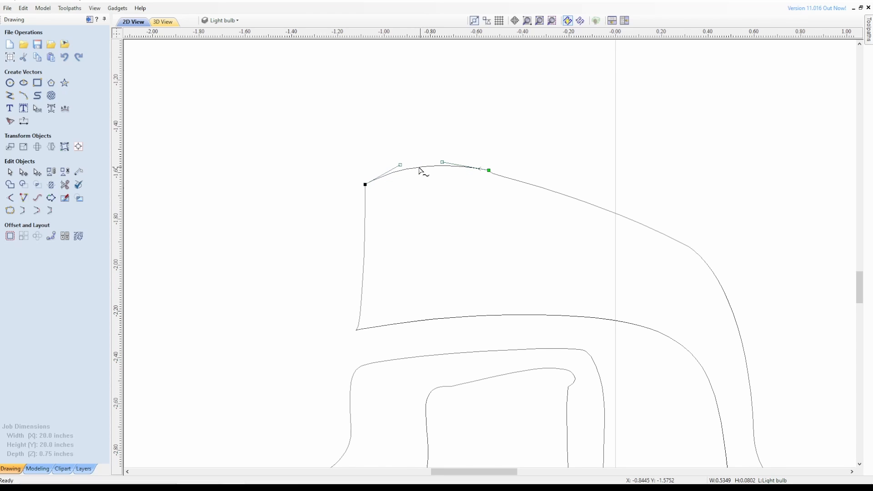
- Adjust the bulb outline's control handle at the former pointed node so it flows smoothly into the new curve
{"action": "left_click", "coordinate": [503, 178]}
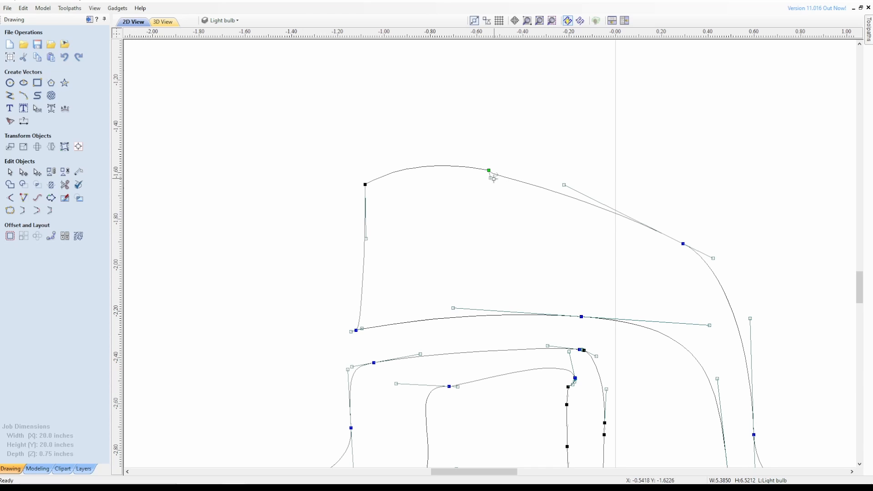
{"action": "left_click_drag", "start_coordinate": [489, 179], "coordinate": [496, 174]}
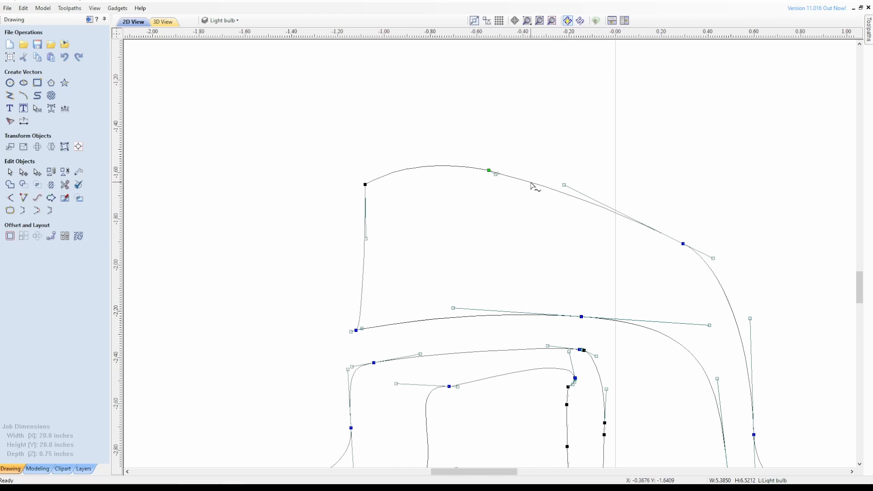
{"action": "left_click", "coordinate": [464, 192]}
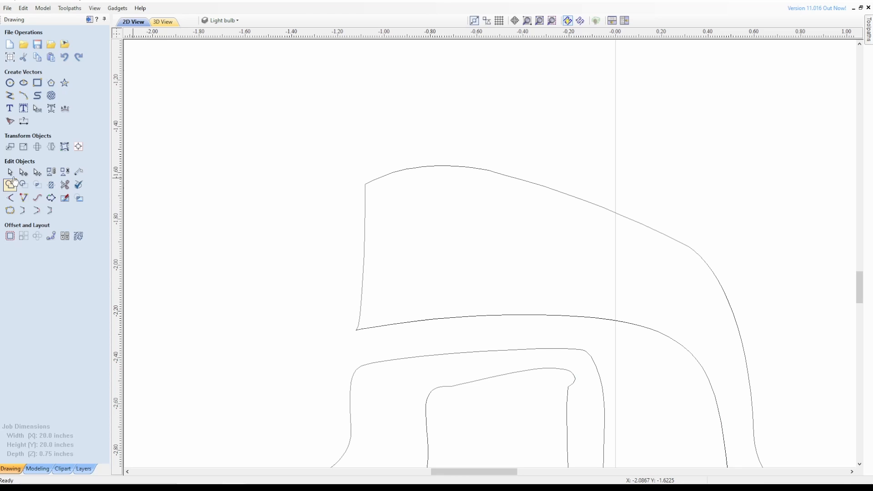
- Join the open bulb outline and the new closing curve into one closed vector with a 0.04-inch tolerance
{"action": "left_click_drag", "start_coordinate": [509, 211], "coordinate": [332, 150]}
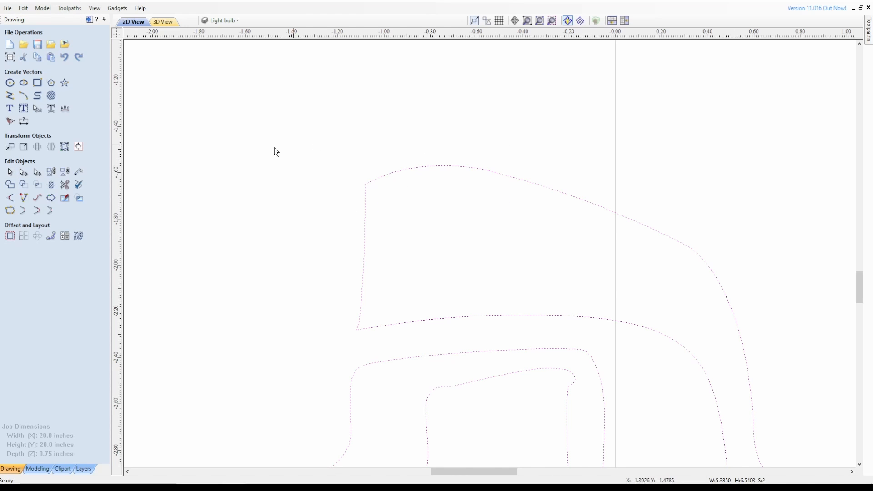
{"action": "left_click", "coordinate": [9, 211]}
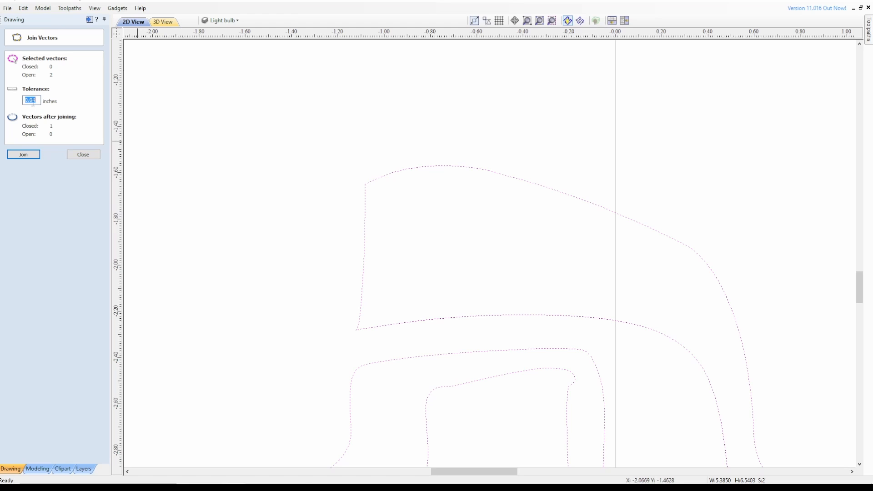
{"action": "left_click", "coordinate": [31, 156]}
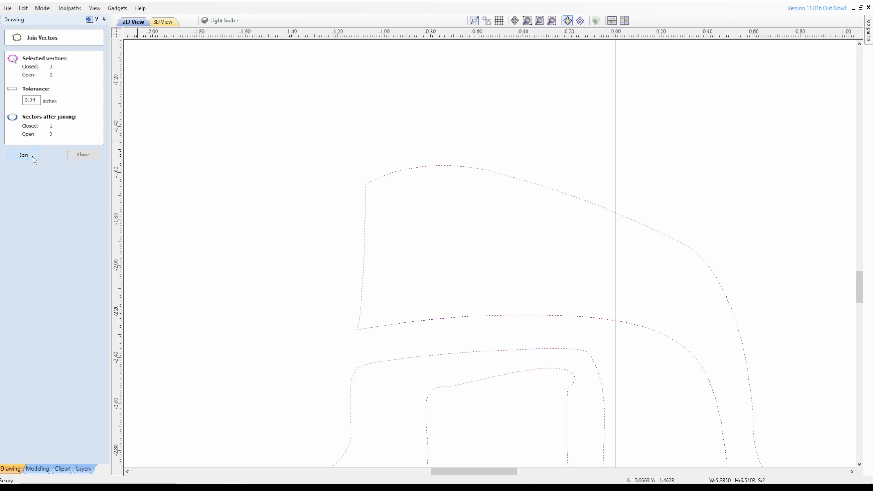
{"action": "left_click", "coordinate": [83, 155]}
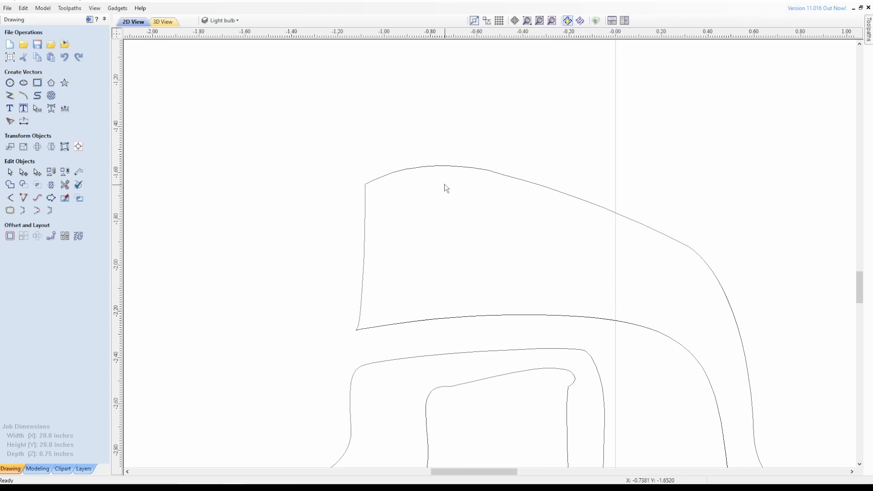
- Show Layer 1 and adjust the control handle at its bulb outline's open end so the edge matches the Light bulb layer's curve
{"action": "left_click", "coordinate": [224, 20]}
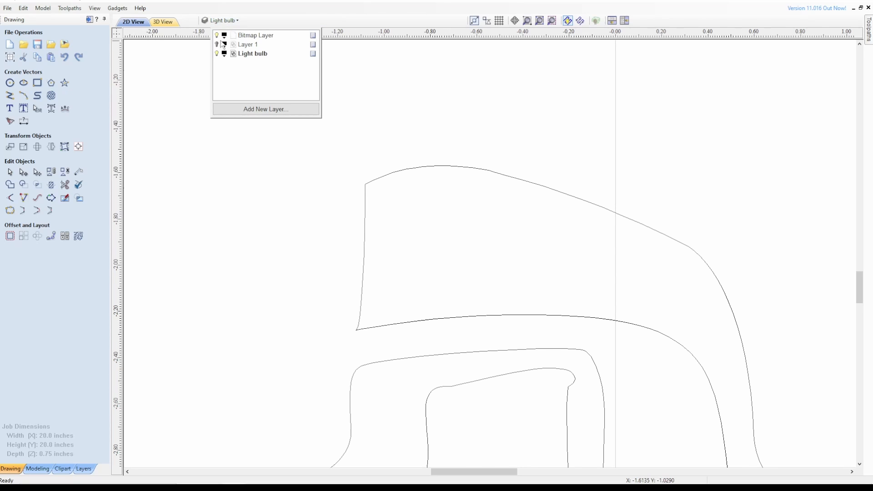
{"action": "left_click", "coordinate": [217, 44]}
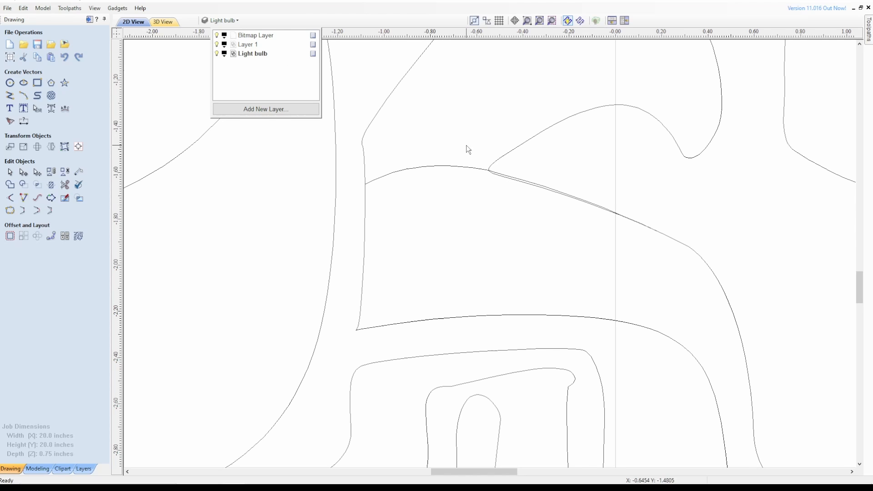
{"action": "left_click", "coordinate": [493, 175]}
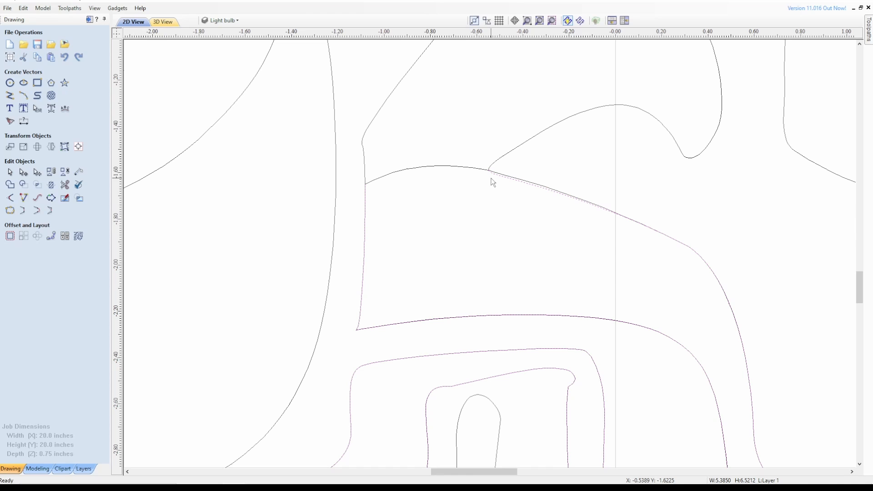
{"action": "left_click", "coordinate": [24, 173]}
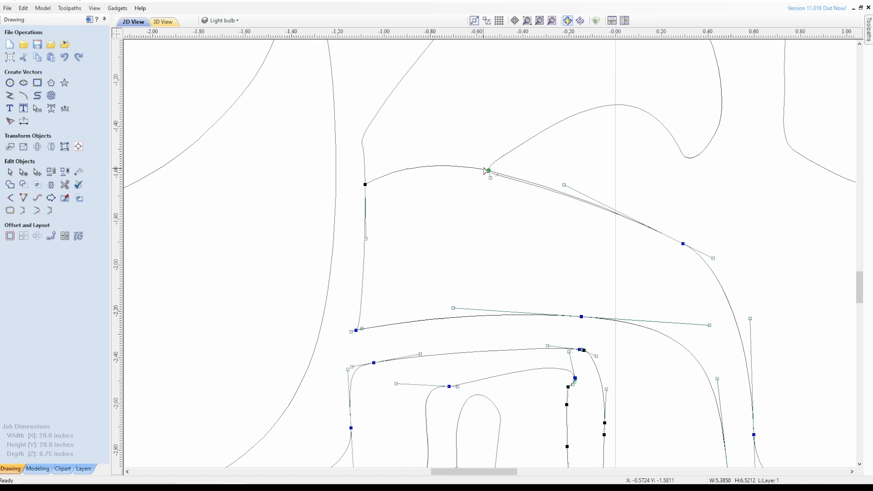
{"action": "left_click", "coordinate": [527, 21]}
{"action": "left_click_drag", "start_coordinate": [457, 146], "coordinate": [531, 208]}
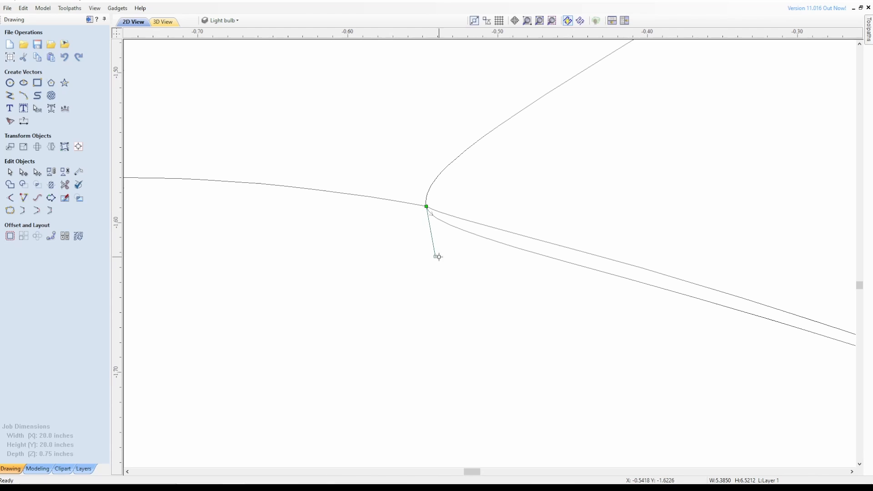
{"action": "left_click_drag", "start_coordinate": [436, 256], "coordinate": [458, 231]}
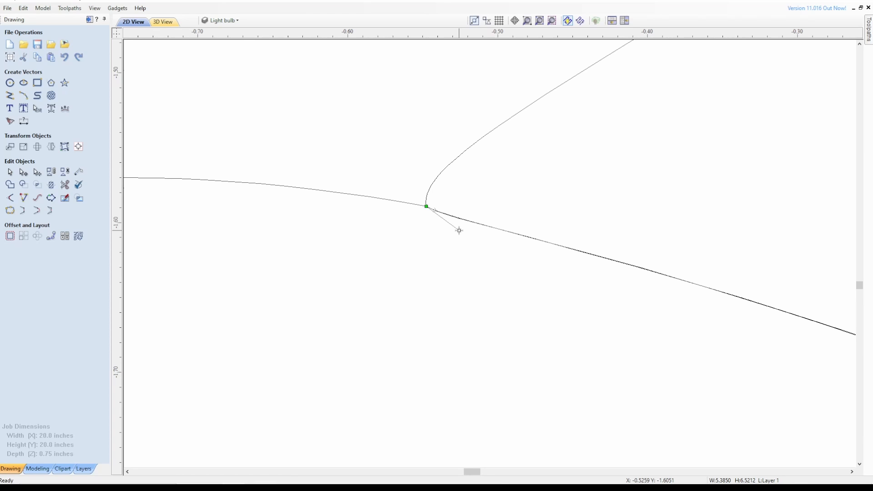
{"action": "left_click", "coordinate": [527, 21]}
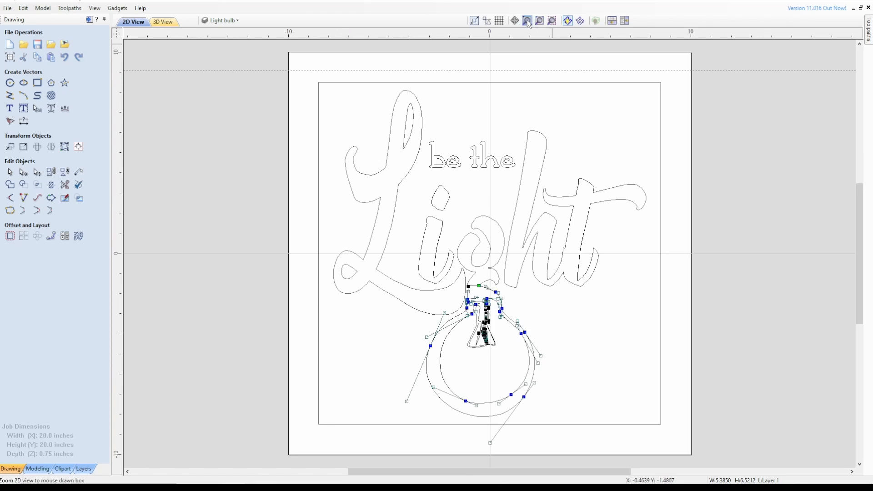
{"action": "left_click_drag", "start_coordinate": [447, 283], "coordinate": [523, 325]}
{"action": "left_click", "coordinate": [9, 172]}
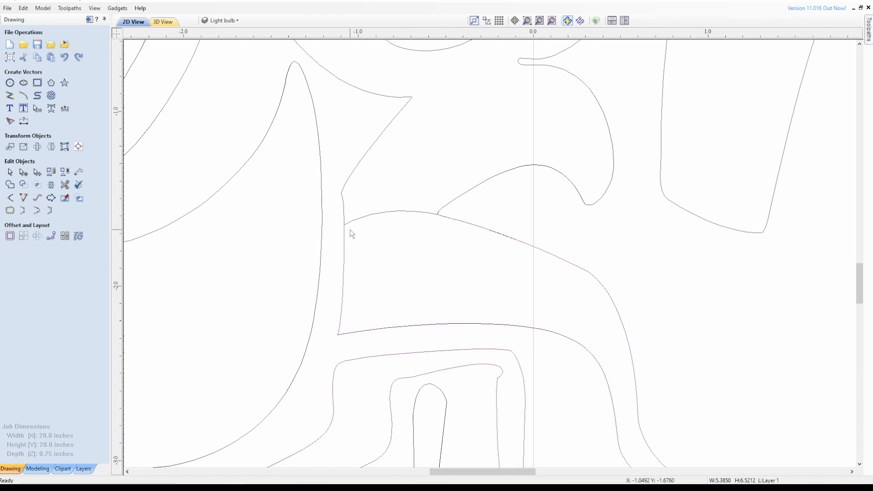
- Hide the Light bulb layer and make Layer 1 active
{"action": "left_click", "coordinate": [227, 20]}
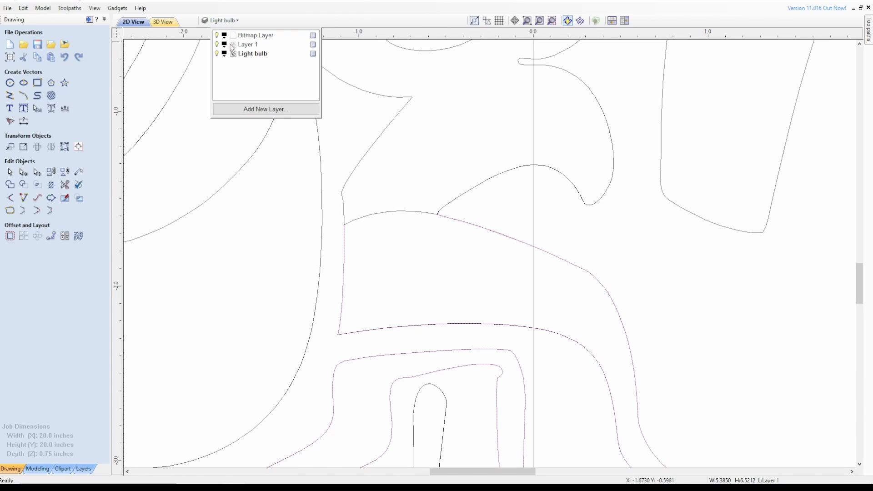
{"action": "left_click", "coordinate": [217, 54]}
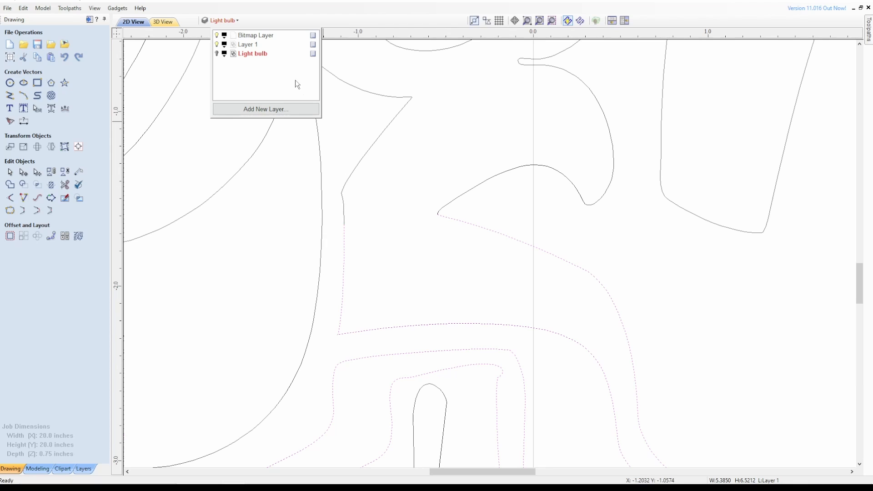
{"action": "left_click", "coordinate": [248, 45]}
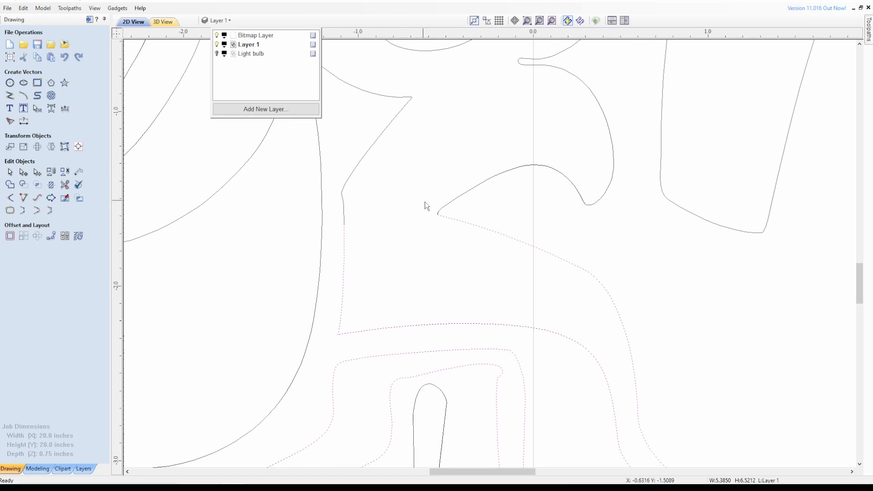
- Join the two open vectors of the "g" and bulb on Layer 1 with a 0.04-inch tolerance and check the joined outline
{"action": "left_click_drag", "start_coordinate": [465, 206], "coordinate": [346, 147]}
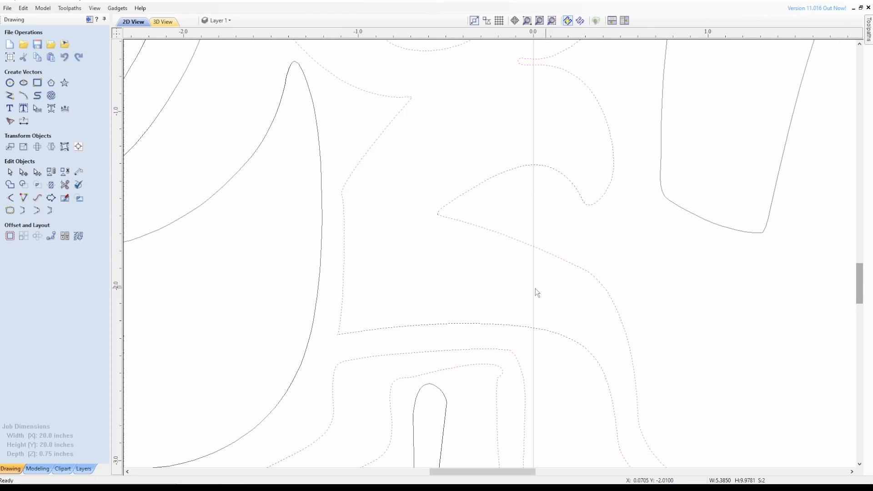
{"action": "left_click", "coordinate": [10, 210]}
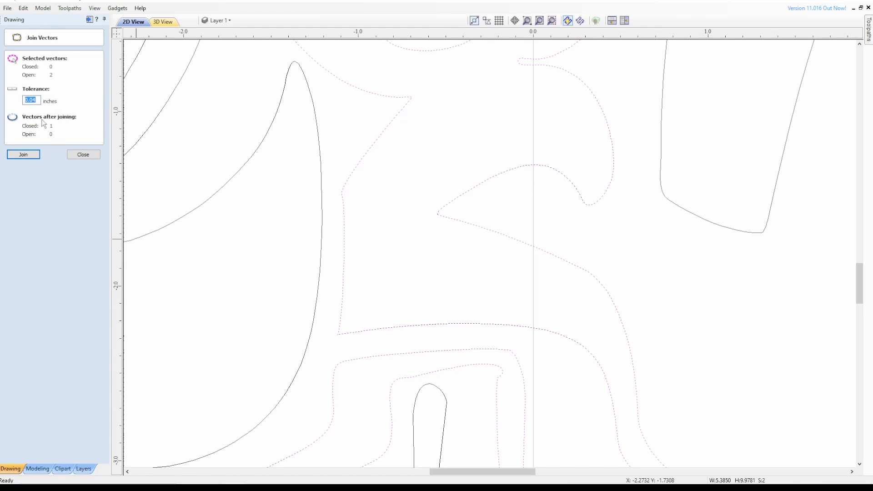
{"action": "left_click", "coordinate": [32, 154]}
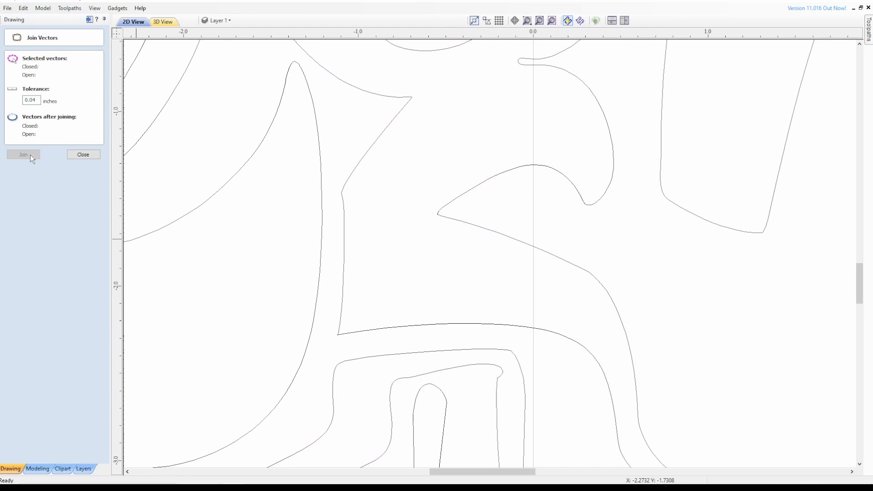
{"action": "left_click", "coordinate": [83, 155]}
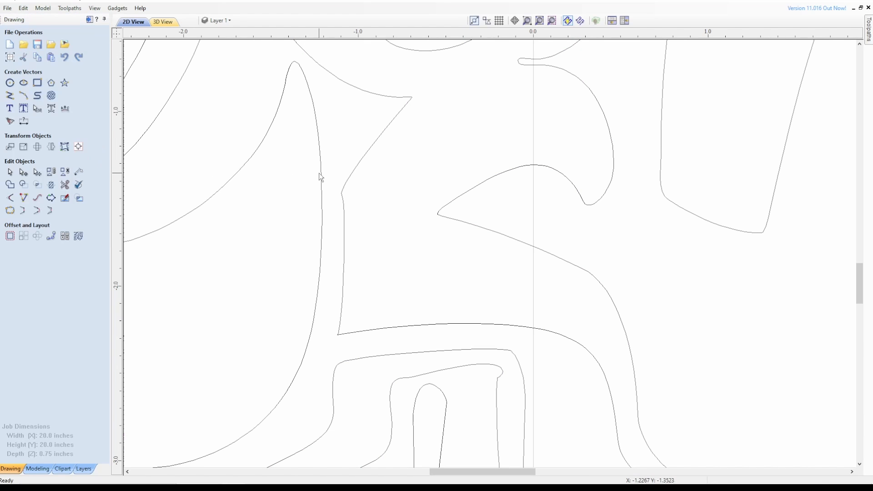
{"action": "left_click", "coordinate": [355, 171]}
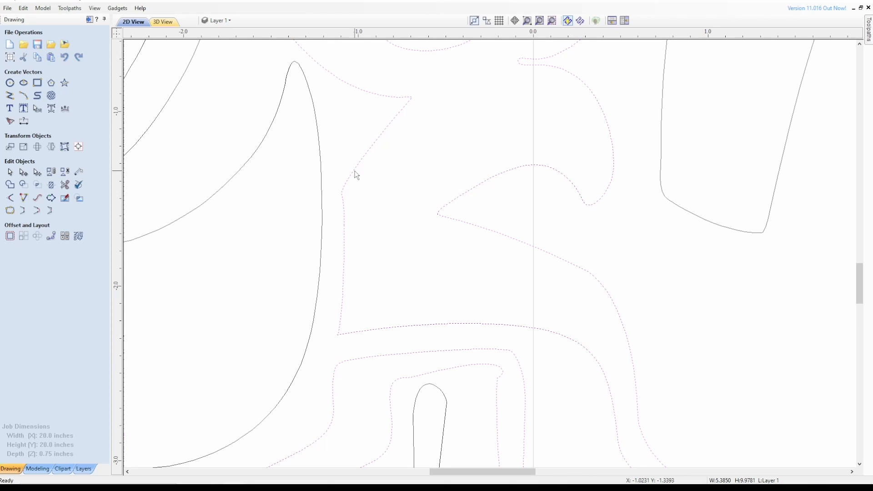
{"action": "left_click", "coordinate": [539, 21]}
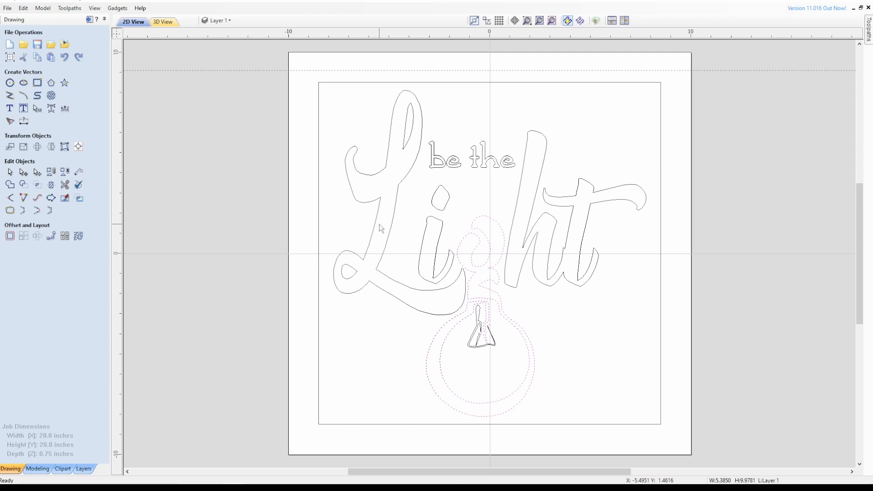
{"action": "left_click", "coordinate": [364, 226]}
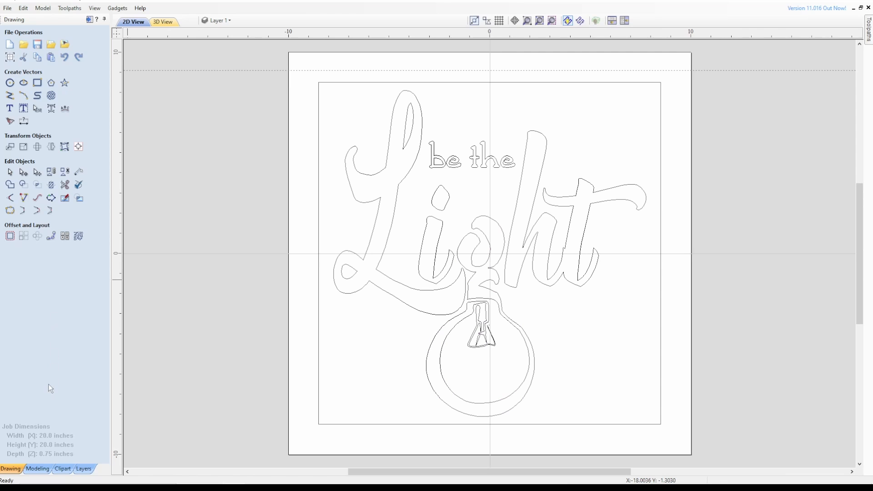
- Create a rounded 54° shape from the square border, scaled to an exact height of 0.27 inches, with 2D and 3D views side by side
{"action": "left_click", "coordinate": [39, 468]}
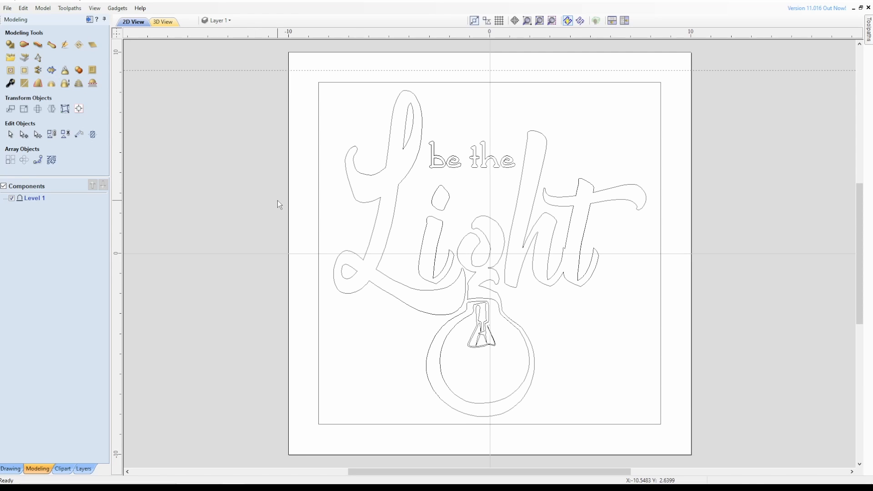
{"action": "left_click", "coordinate": [319, 209]}
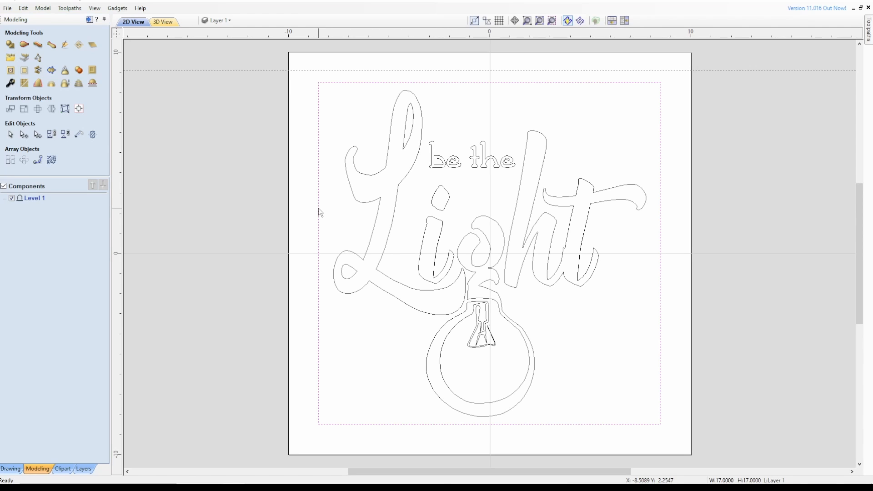
{"action": "left_click", "coordinate": [10, 46]}
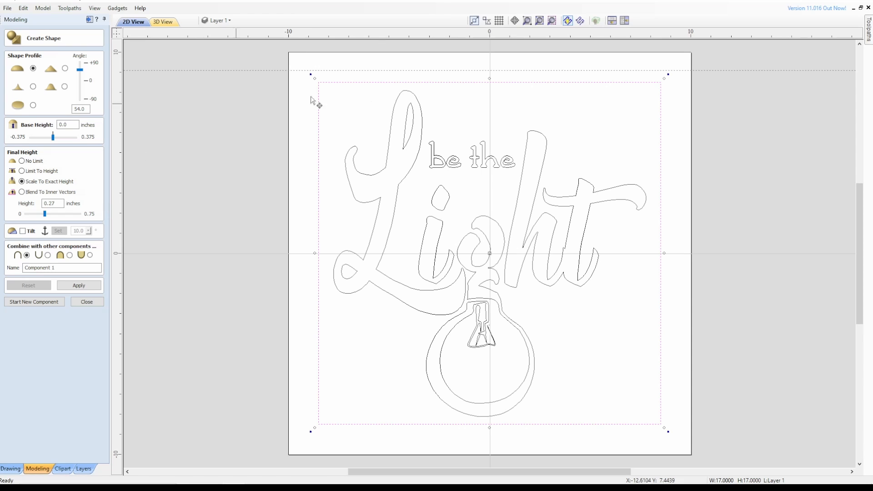
{"action": "left_click", "coordinate": [625, 21]}
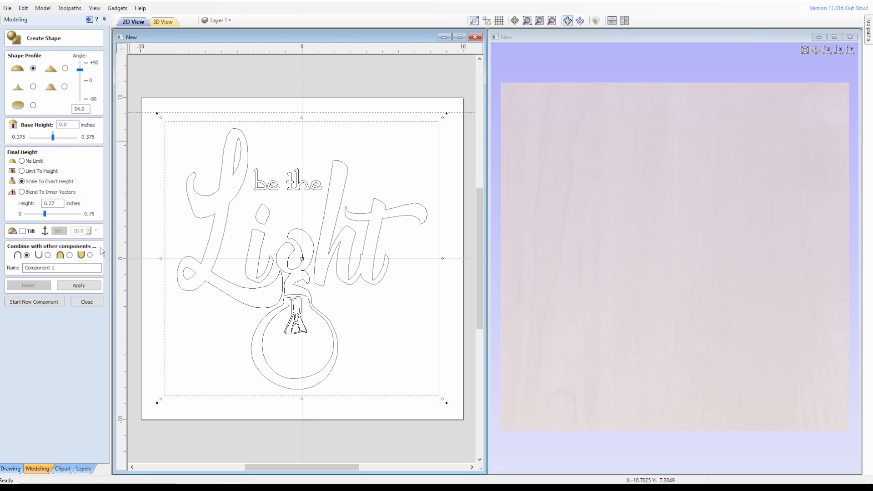
{"action": "left_click", "coordinate": [86, 287]}
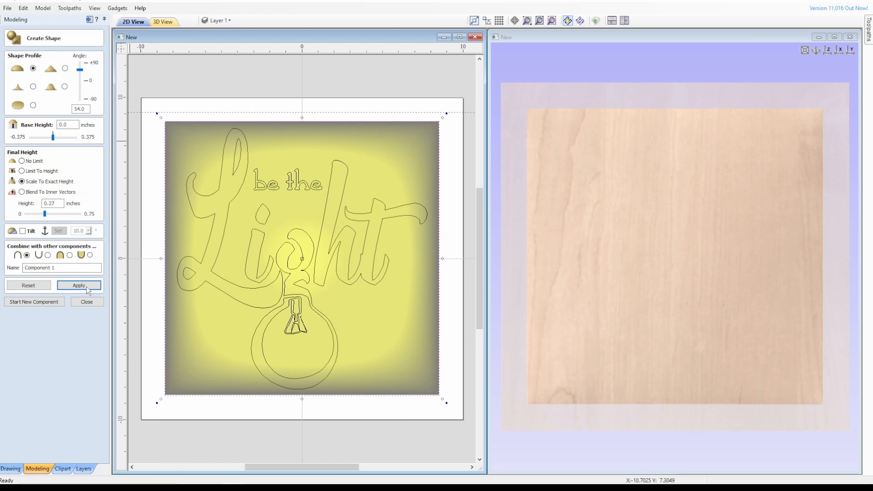
{"action": "left_click", "coordinate": [574, 210]}
{"action": "left_click_drag", "start_coordinate": [574, 209], "coordinate": [642, 238]}
{"action": "left_click_drag", "start_coordinate": [717, 181], "coordinate": [582, 186]}
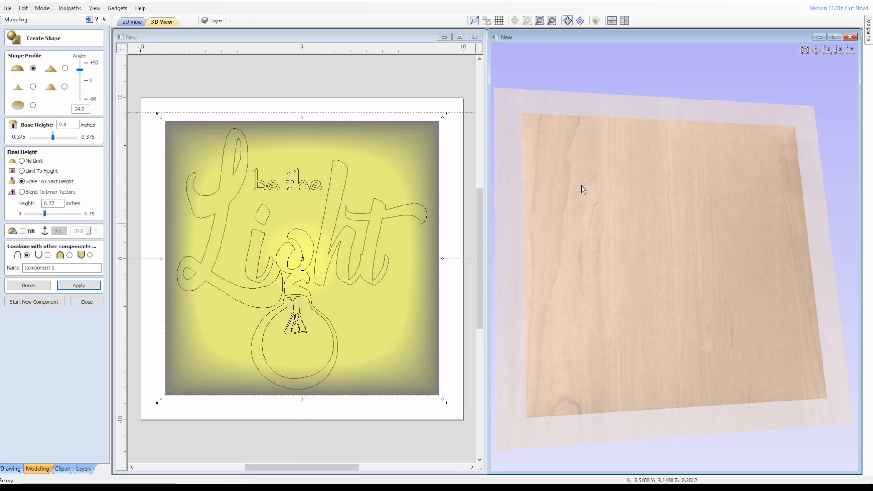
{"action": "left_click_drag", "start_coordinate": [667, 214], "coordinate": [647, 217]}
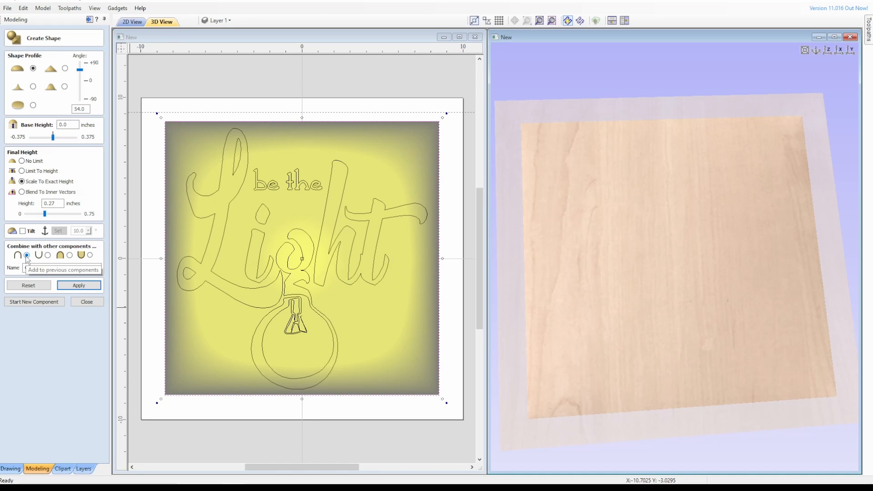
{"action": "left_click", "coordinate": [78, 285]}
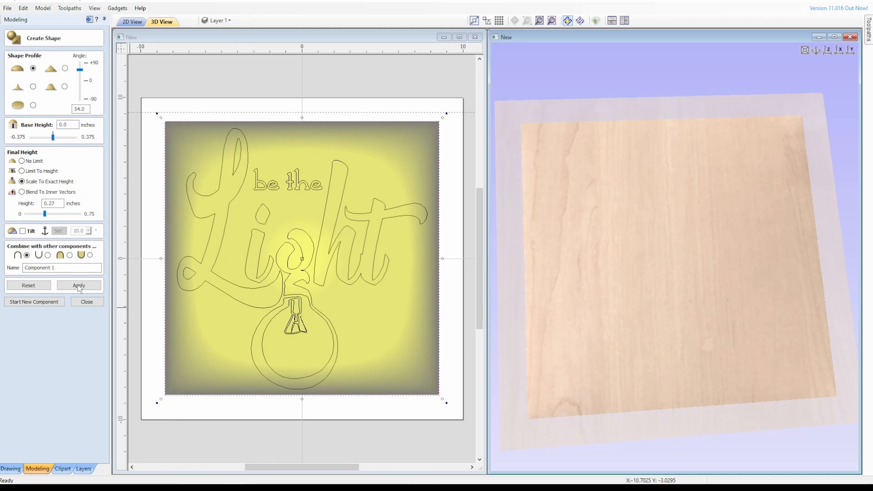
- Create a new additive component from the "Light" lettering, bulb and filament, using a rounded 54° profile scaled to exactly 0.27 inches
{"action": "left_click", "coordinate": [52, 303]}
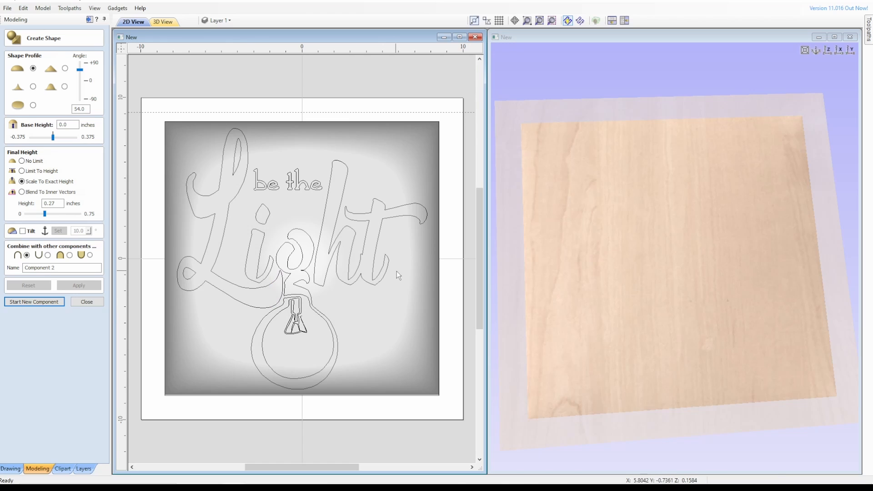
{"action": "left_click_drag", "start_coordinate": [396, 271], "coordinate": [180, 206]}
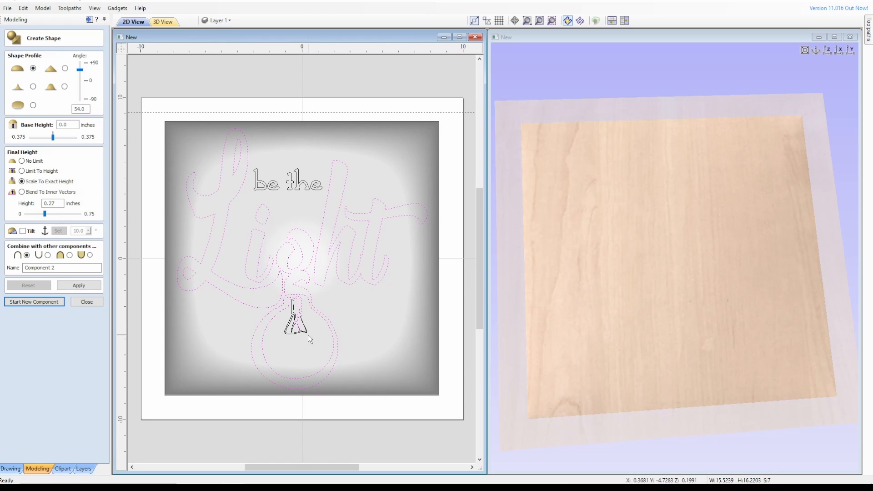
{"action": "left_click", "coordinate": [295, 331], "text": "shift"}
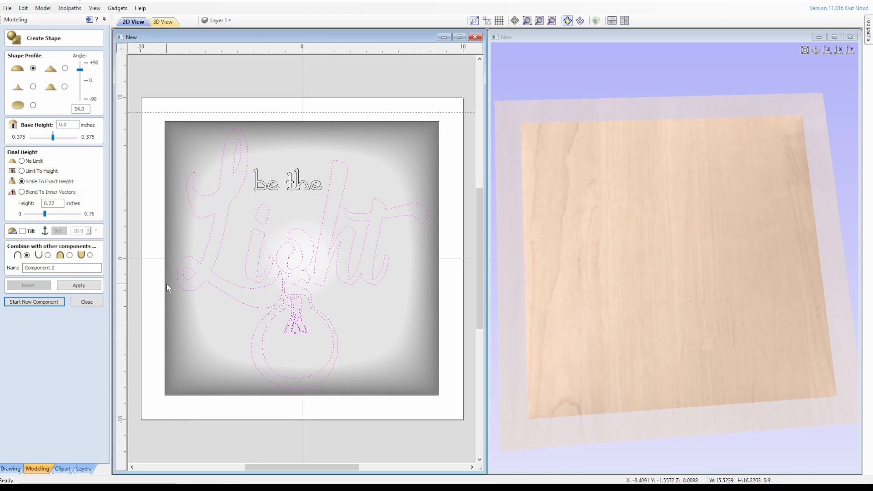
{"action": "left_click", "coordinate": [81, 285]}
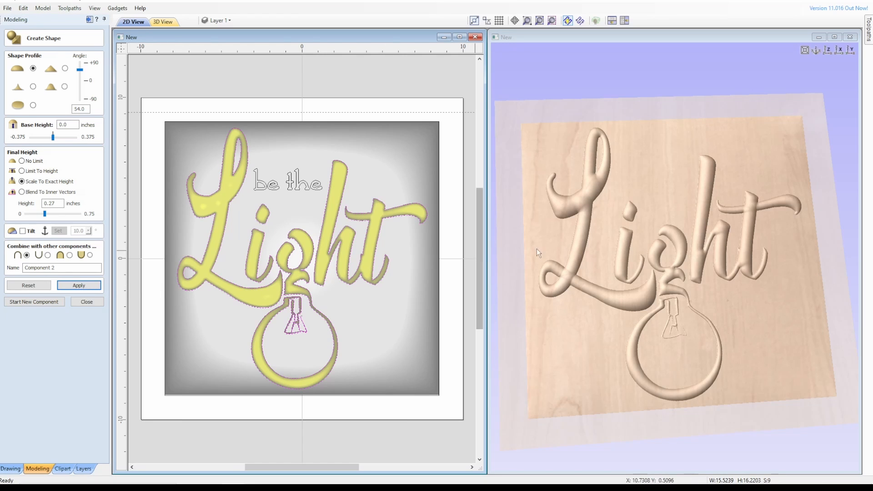
{"action": "left_click", "coordinate": [588, 228]}
{"action": "mouse_move", "coordinate": [588, 228]}
{"action": "left_mouse_down"}
{"action": "mouse_move", "coordinate": [640, 239]}
{"action": "mouse_move", "coordinate": [761, 228]}
{"action": "mouse_move", "coordinate": [680, 238]}
{"action": "mouse_move", "coordinate": [599, 230]}
{"action": "left_mouse_up"}
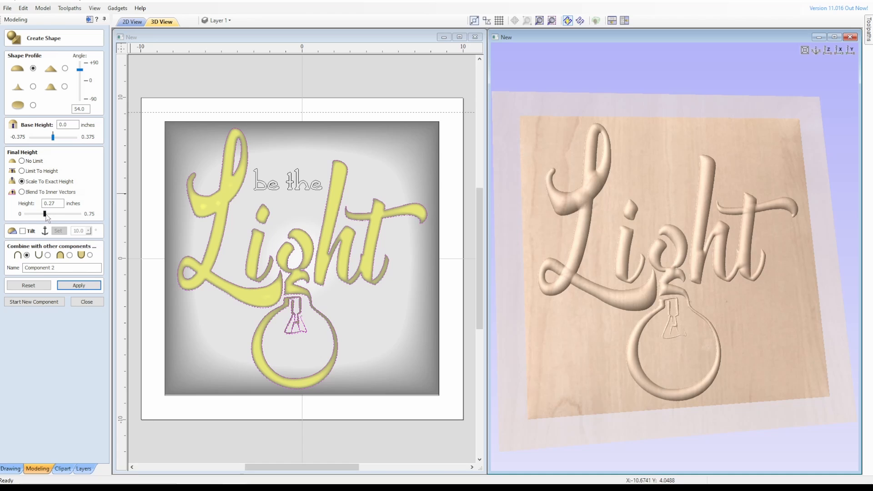
- Set the "Light" lettering component's exact height to 0.1275 inches and check the lowered relief
{"action": "left_click_drag", "start_coordinate": [44, 214], "coordinate": [34, 215]}
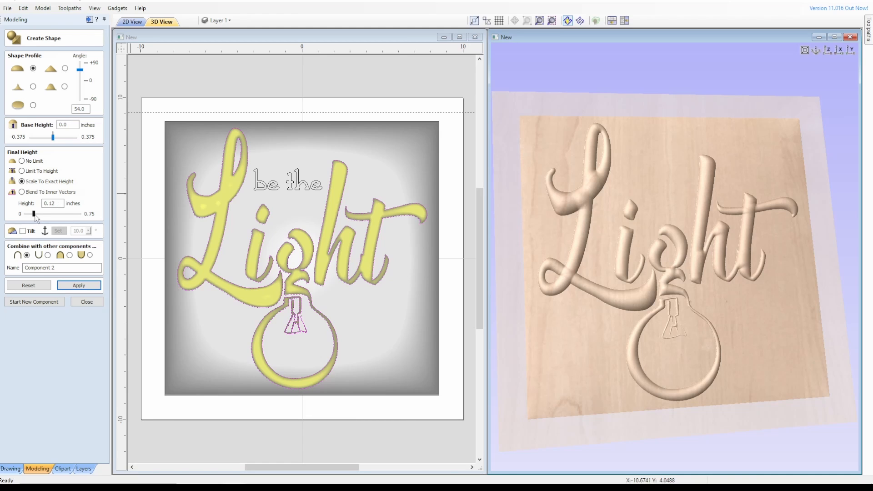
{"action": "left_click_drag", "start_coordinate": [34, 215], "coordinate": [35, 215]}
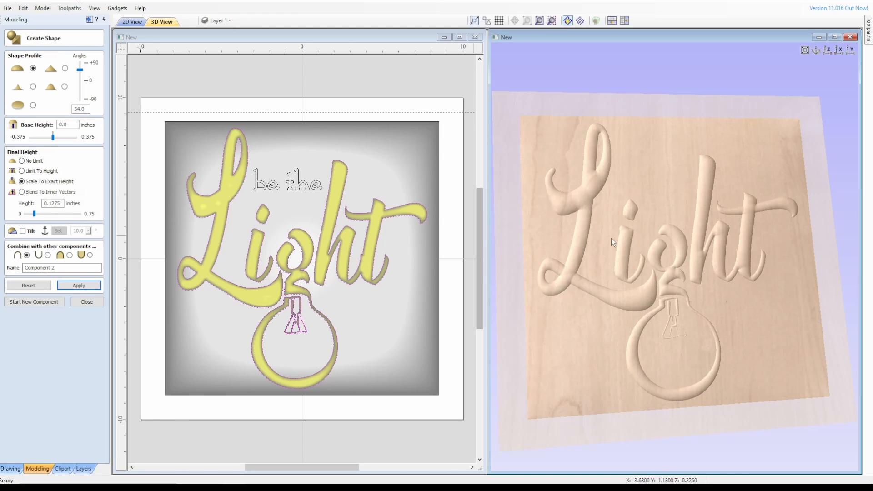
{"action": "left_click_drag", "start_coordinate": [628, 238], "coordinate": [632, 262]}
{"action": "left_click_drag", "start_coordinate": [714, 223], "coordinate": [702, 255]}
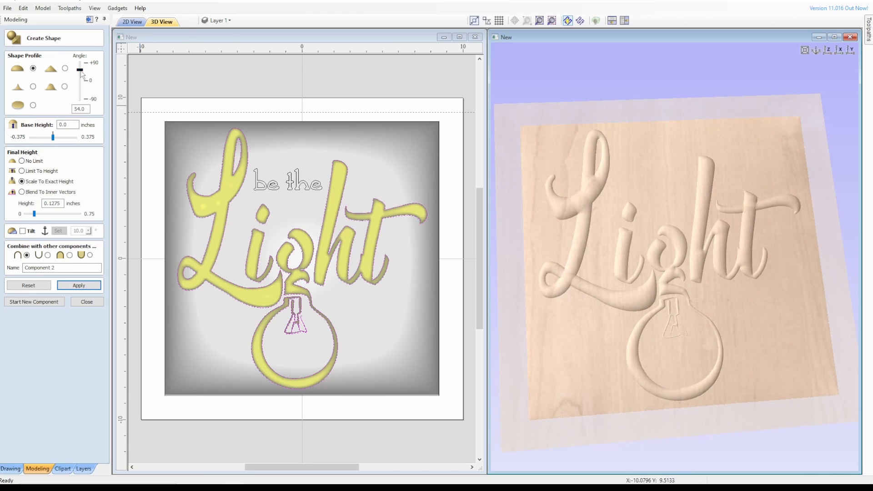
- Set the rounded profile angle of the lettering component to 79.2° and inspect its shape
{"action": "left_click_drag", "start_coordinate": [80, 71], "coordinate": [81, 79]}
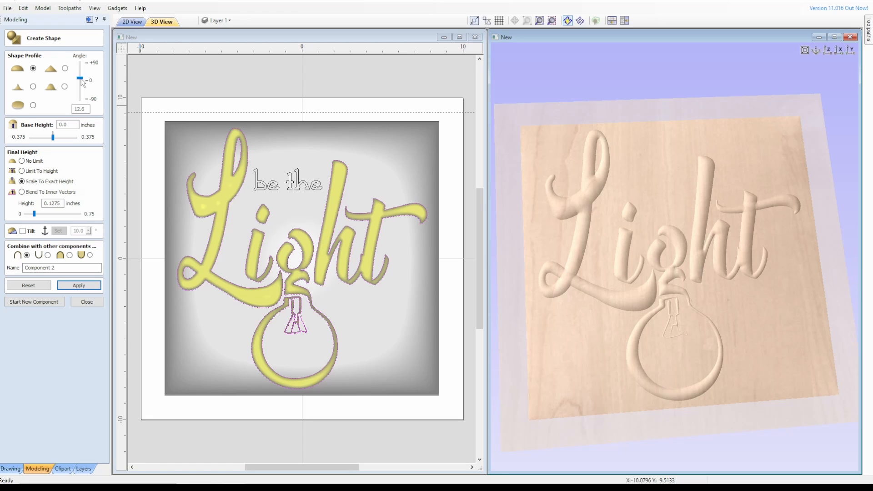
{"action": "left_click_drag", "start_coordinate": [82, 79], "coordinate": [82, 66]}
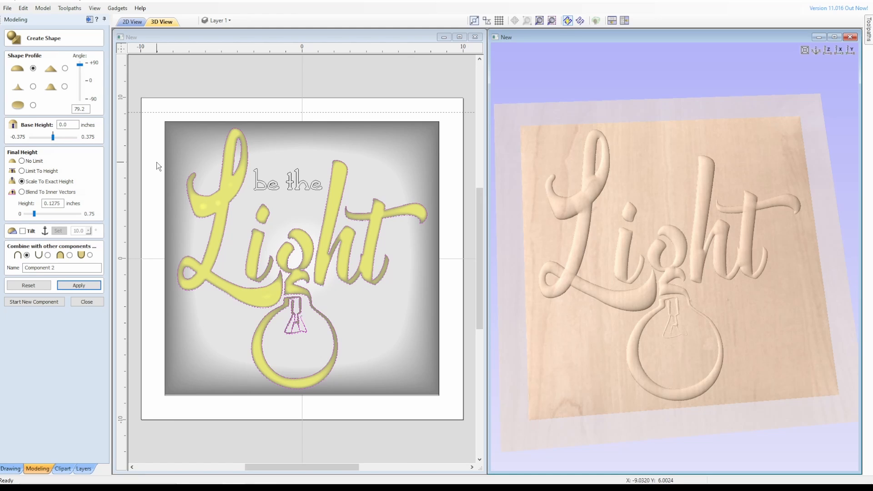
{"action": "left_click_drag", "start_coordinate": [591, 241], "coordinate": [688, 239]}
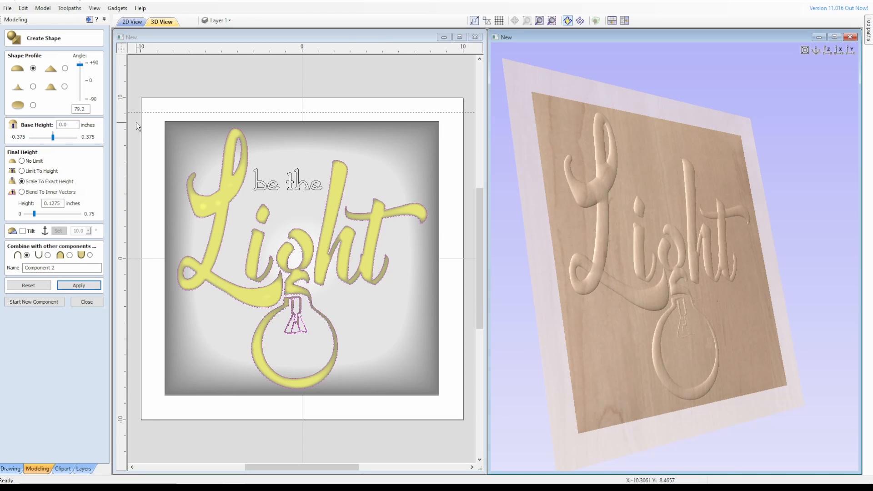
- Give the lettering component a base height of 0.0675 inches, apply it, and start a new component
{"action": "left_click_drag", "start_coordinate": [54, 139], "coordinate": [58, 141]}
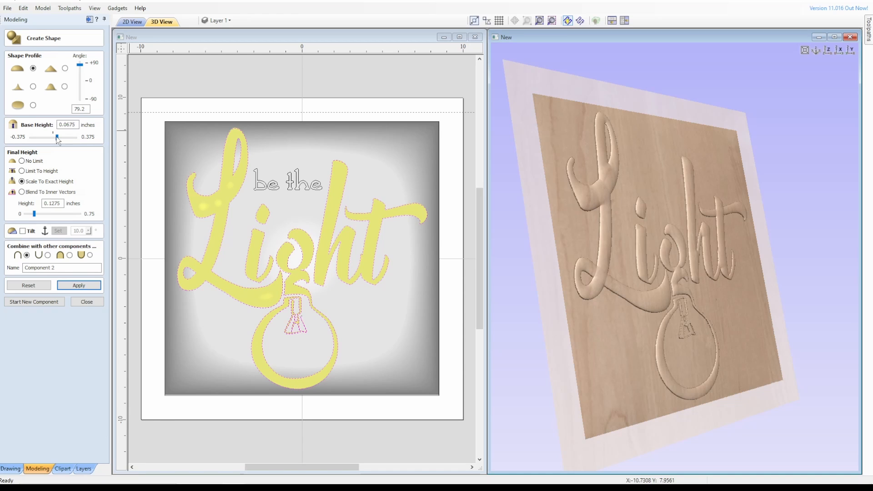
{"action": "left_click_drag", "start_coordinate": [607, 247], "coordinate": [595, 225]}
{"action": "left_click_drag", "start_coordinate": [664, 316], "coordinate": [637, 307]}
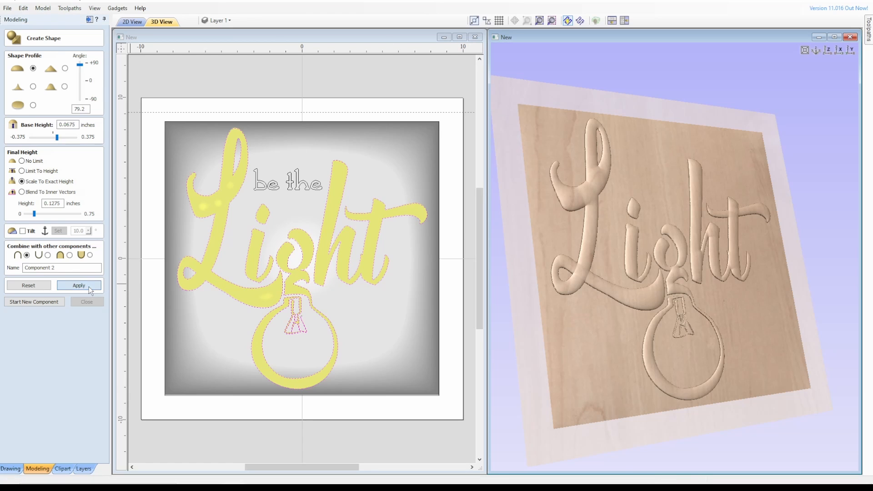
{"action": "left_click", "coordinate": [56, 303]}
{"action": "left_click", "coordinate": [57, 303]}
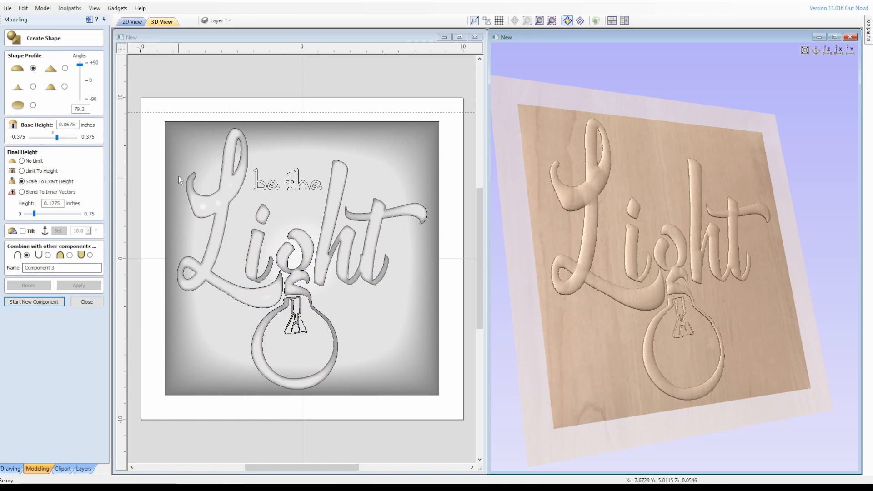
- Hide Layer 1, show the Light bulb layer and make it active
{"action": "left_click", "coordinate": [218, 21]}
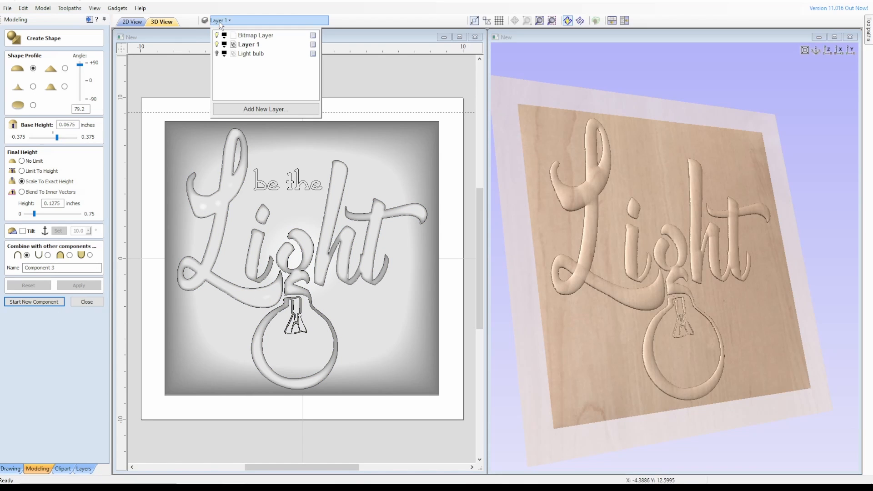
{"action": "left_click", "coordinate": [217, 44]}
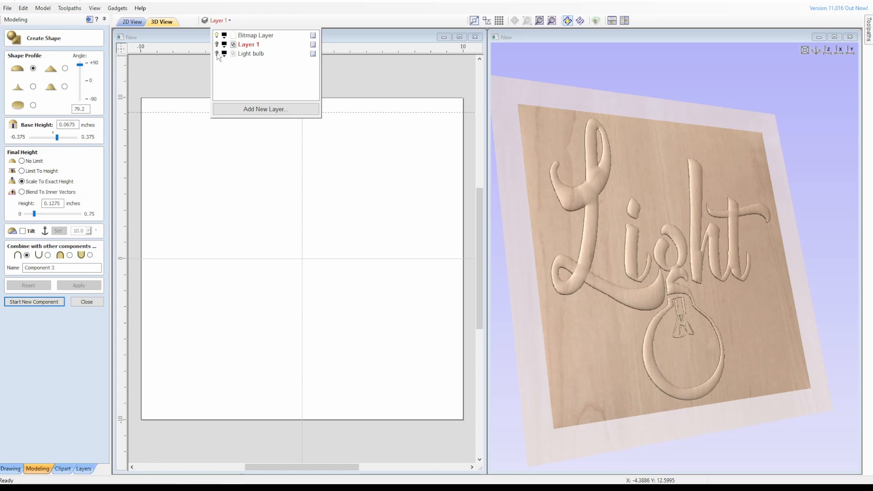
{"action": "left_click", "coordinate": [216, 53]}
{"action": "left_click", "coordinate": [251, 54]}
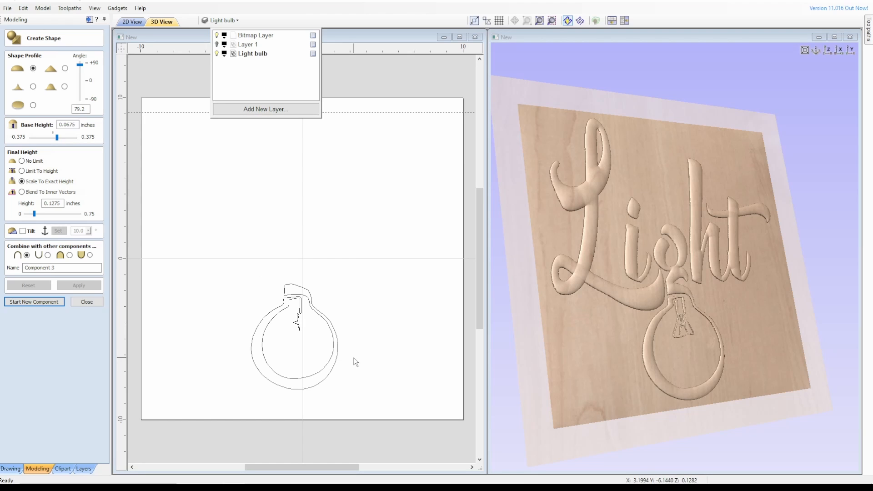
- Create an additive component from all the bulb vectors with the rounded 79.2° profile, 0.0675-inch base and 0.1275-inch exact height
{"action": "left_click_drag", "start_coordinate": [354, 365], "coordinate": [254, 277]}
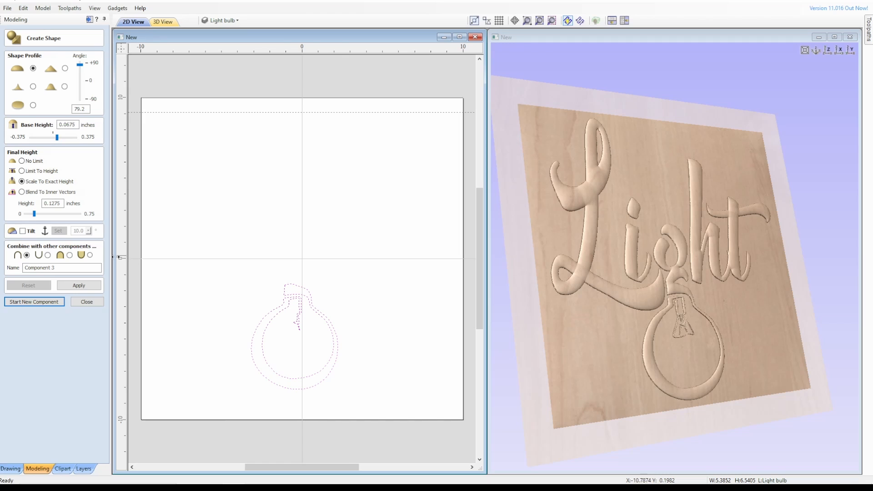
{"action": "left_click", "coordinate": [87, 287]}
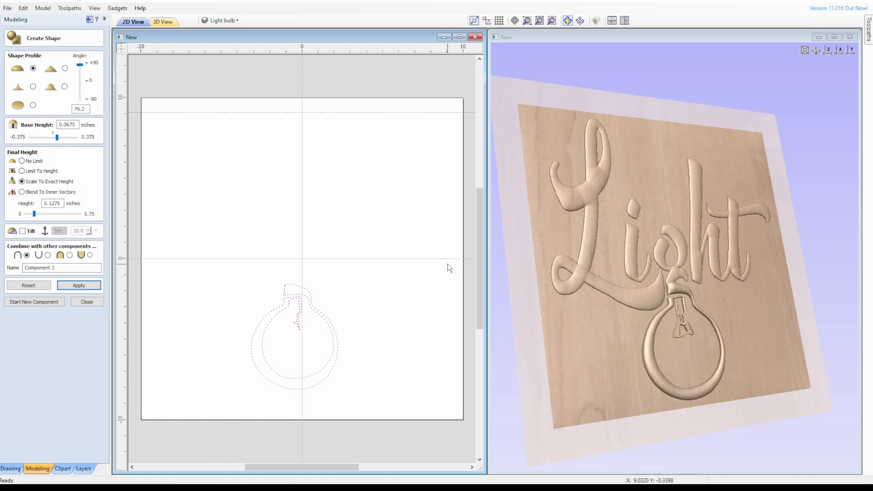
{"action": "left_click_drag", "start_coordinate": [614, 315], "coordinate": [656, 286]}
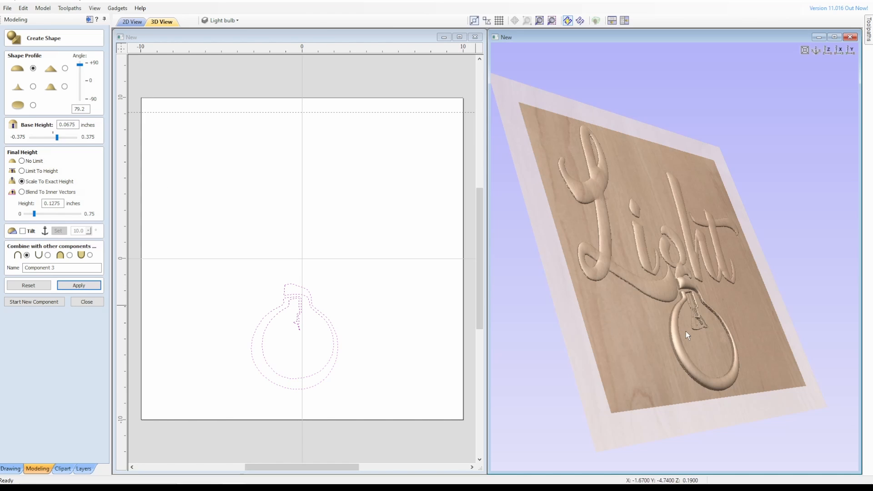
{"action": "left_click_drag", "start_coordinate": [678, 332], "coordinate": [701, 315]}
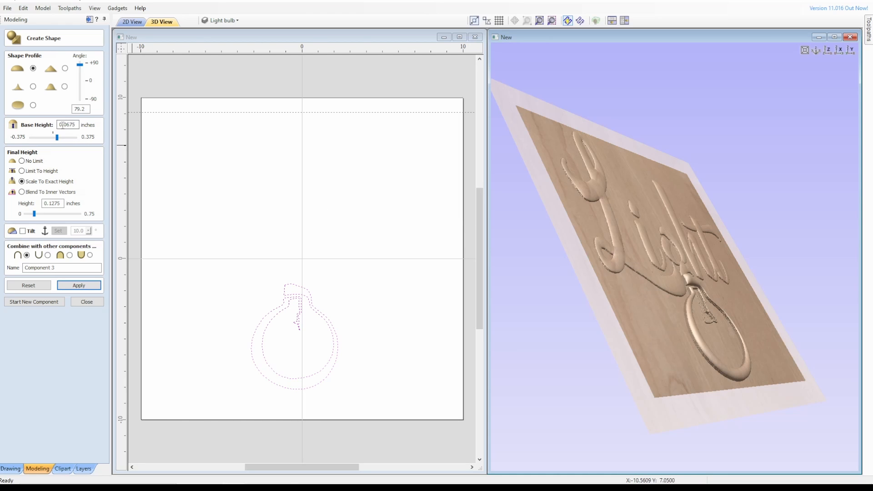
- Set the bulb component's base height to 0 inches, apply it, and inspect how the bulb meets the lettering
{"action": "left_click_drag", "start_coordinate": [64, 125], "coordinate": [84, 129]}
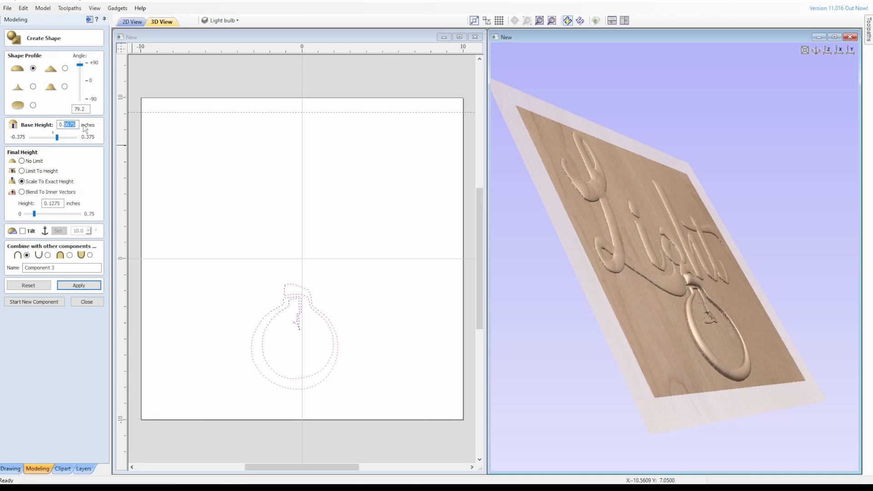
{"action": "key", "text": "BackSpace"}
{"action": "left_click", "coordinate": [67, 286]}
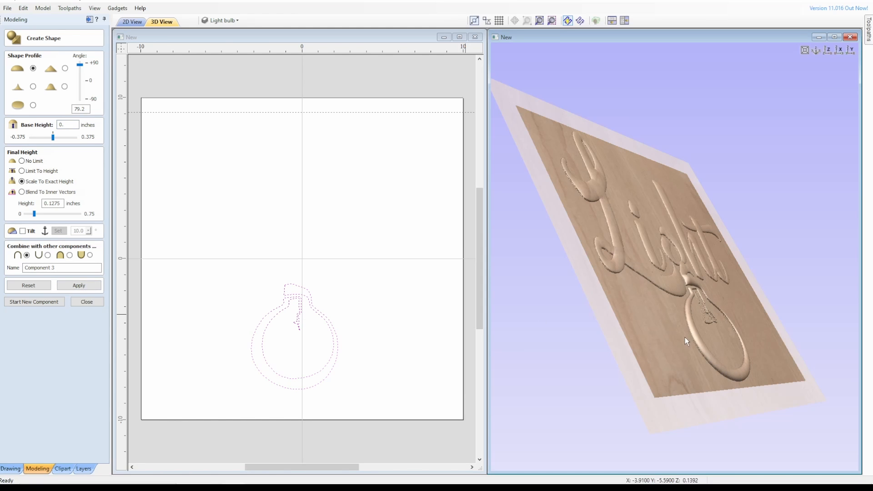
{"action": "left_click_drag", "start_coordinate": [693, 330], "coordinate": [640, 403]}
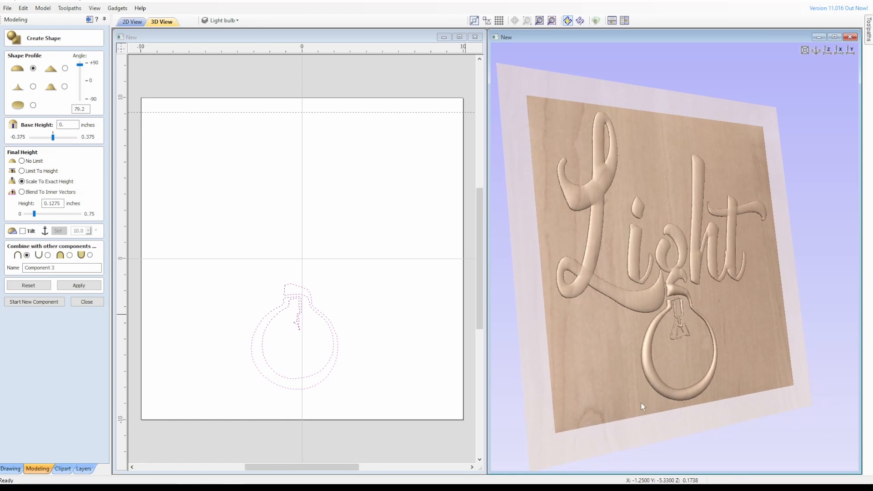
{"action": "left_click_drag", "start_coordinate": [691, 268], "coordinate": [683, 210]}
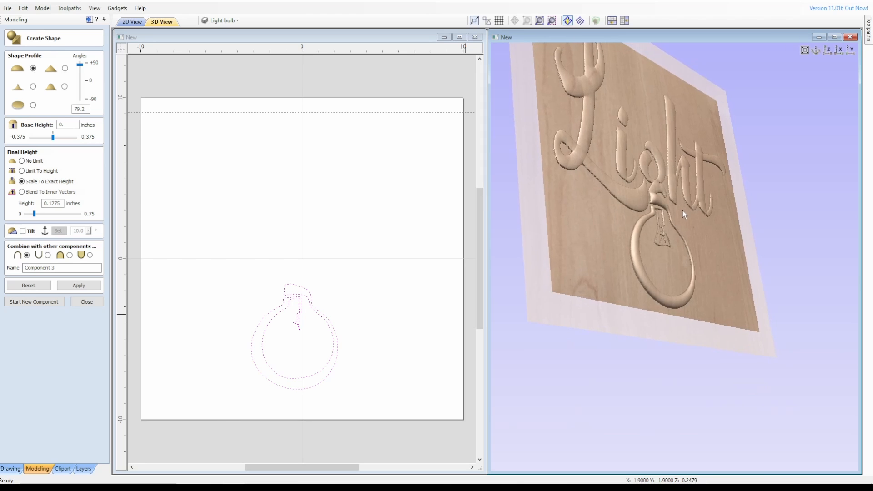
{"action": "scroll", "coordinate": [653, 239], "scroll_direction": "up", "scroll_amount": 5}
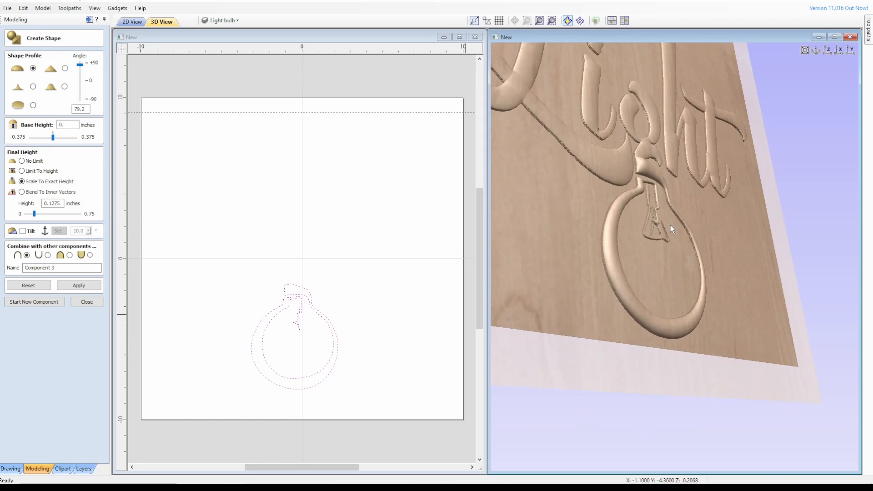
{"action": "left_click_drag", "start_coordinate": [640, 235], "coordinate": [651, 246]}
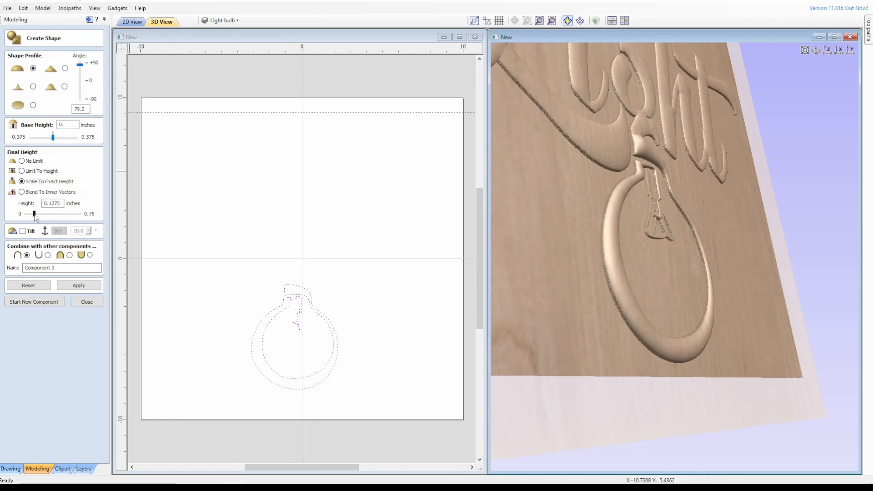
- Set the bulb component's exact height to 0.2025 inches
{"action": "left_click_drag", "start_coordinate": [35, 213], "coordinate": [36, 212]}
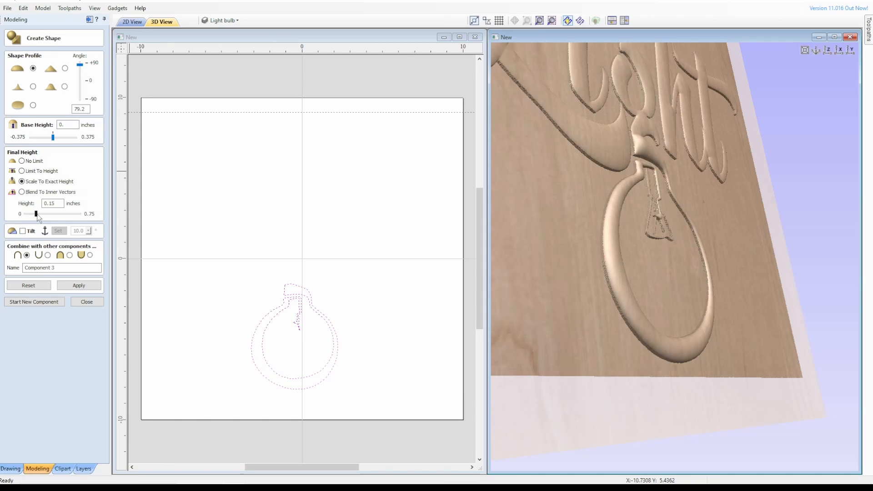
{"action": "left_click_drag", "start_coordinate": [37, 213], "coordinate": [41, 214]}
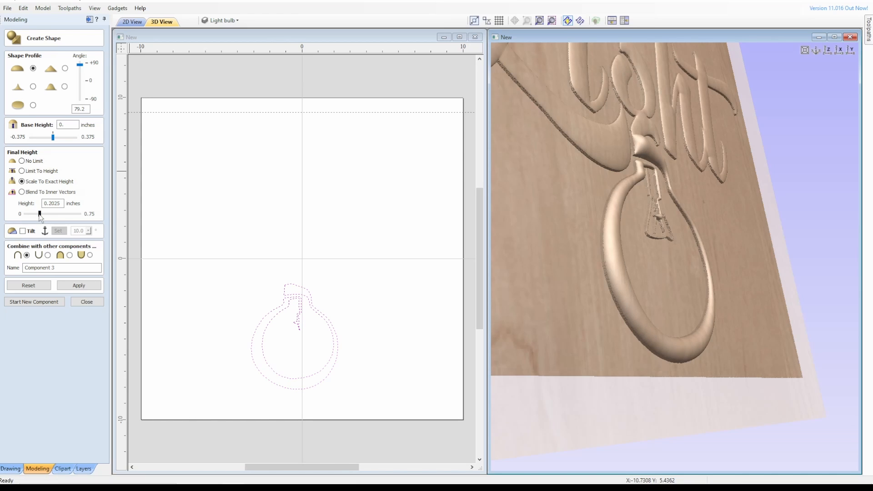
- Examine the raised bulb and its junction with the "g" in 3D from the side, at an angle and from above
{"action": "left_click_drag", "start_coordinate": [552, 267], "coordinate": [611, 272]}
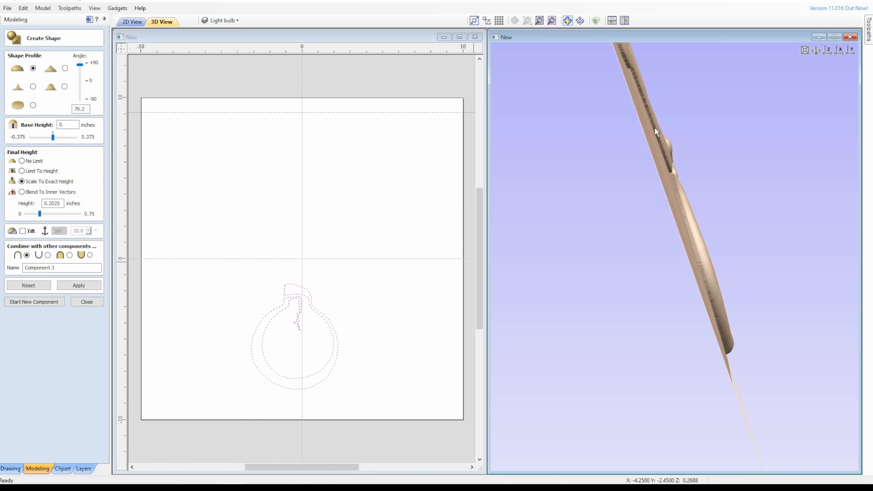
{"action": "left_click_drag", "start_coordinate": [688, 189], "coordinate": [634, 203]}
{"action": "left_click_drag", "start_coordinate": [715, 154], "coordinate": [645, 179]}
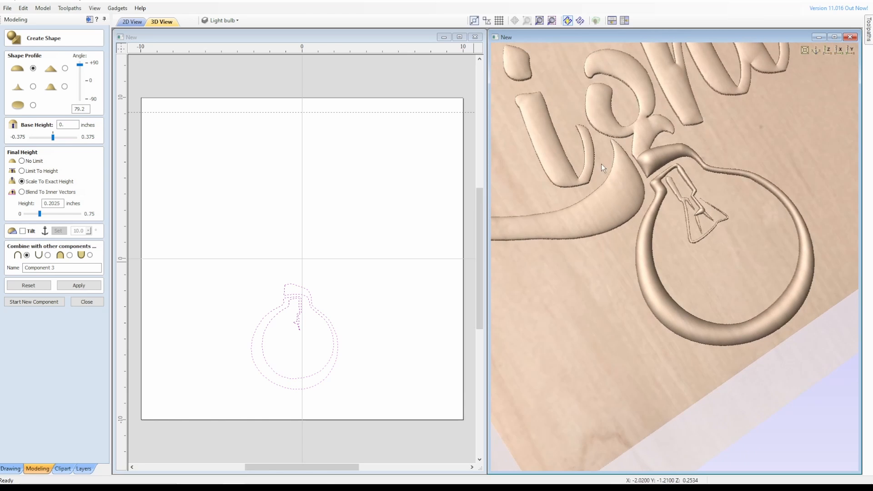
{"action": "left_click", "coordinate": [827, 50]}
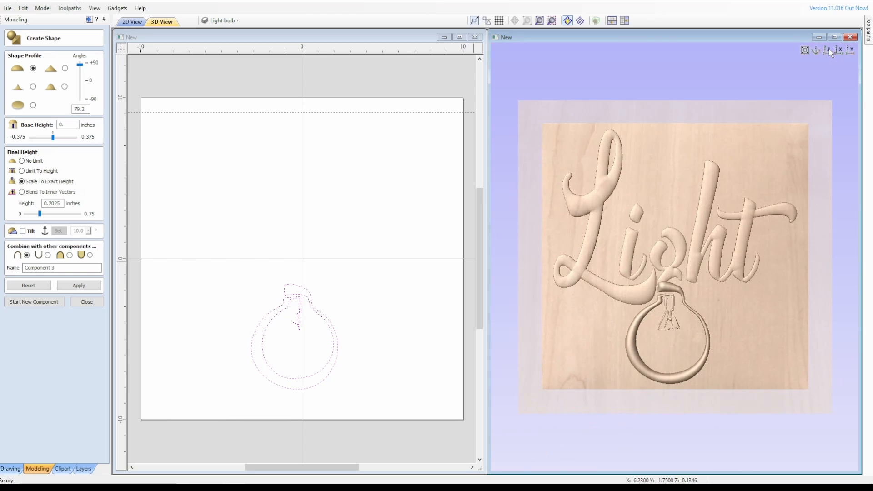
{"action": "scroll", "coordinate": [657, 288], "scroll_direction": "up", "scroll_amount": 3}
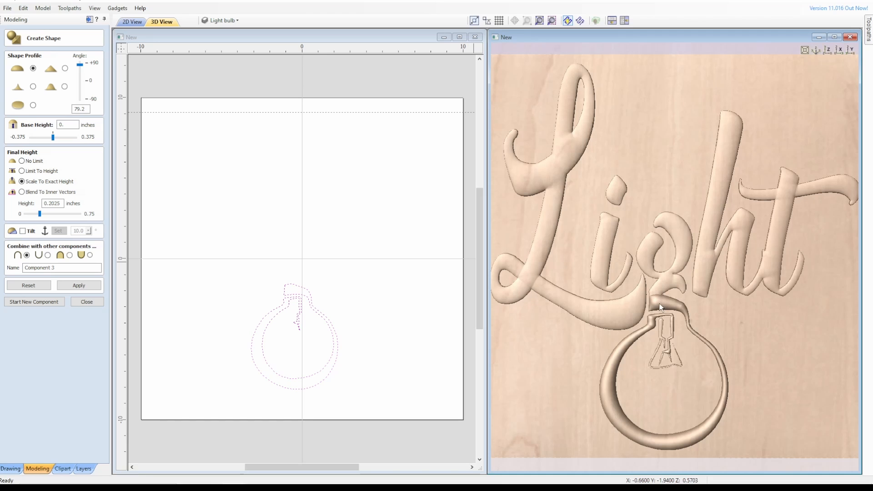
{"action": "middle_click_drag", "start_coordinate": [660, 306], "coordinate": [646, 259]}
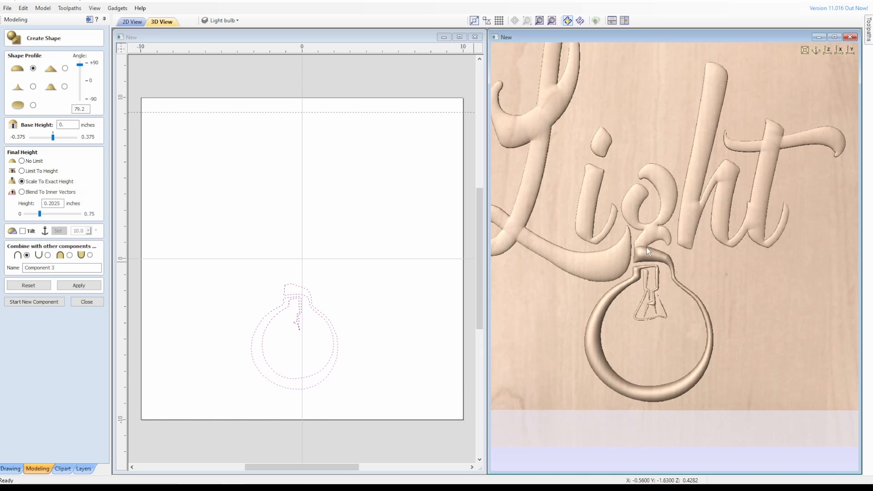
{"action": "left_click_drag", "start_coordinate": [675, 329], "coordinate": [634, 274]}
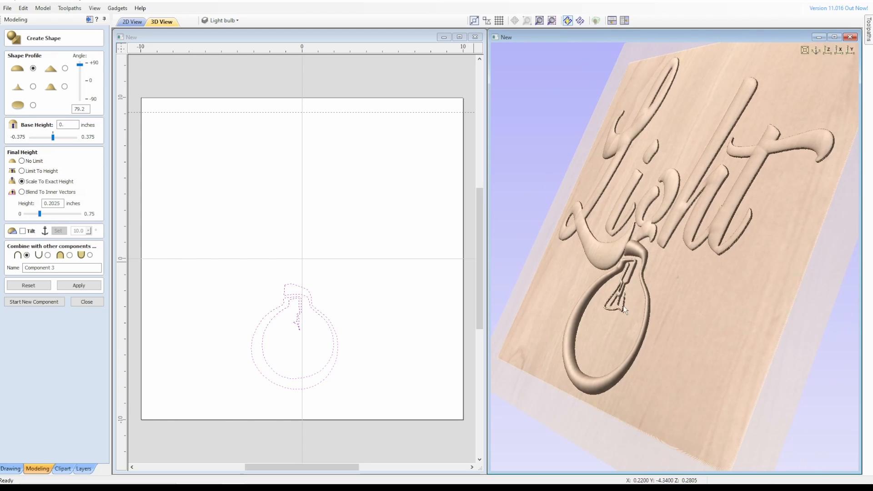
{"action": "left_click_drag", "start_coordinate": [659, 306], "coordinate": [740, 303]}
{"action": "scroll", "coordinate": [763, 307], "scroll_direction": "up", "scroll_amount": 5}
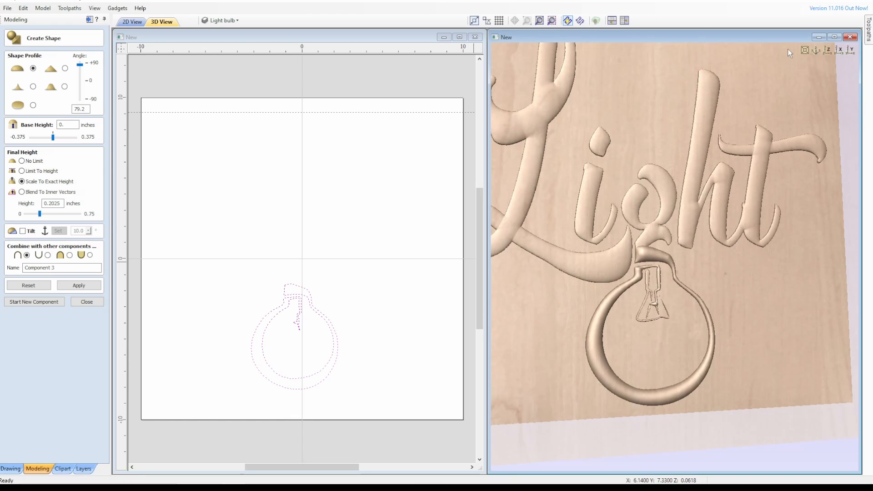
{"action": "left_click", "coordinate": [826, 50]}
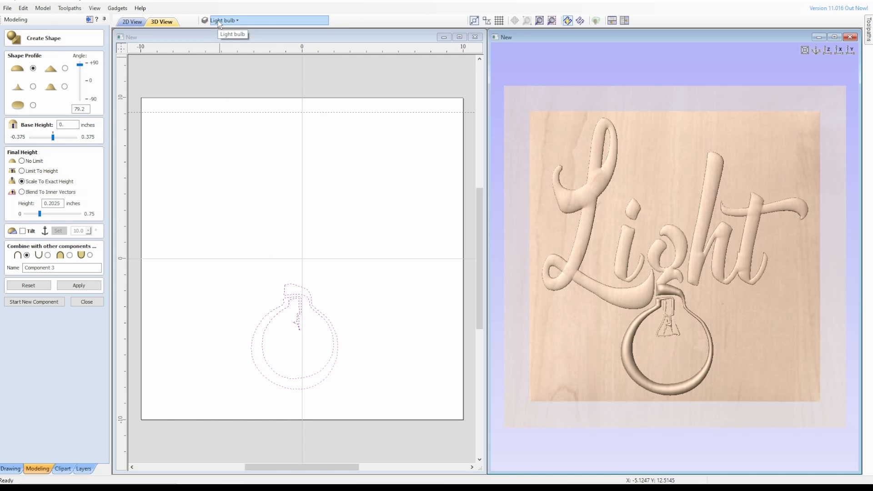
- Apply the bulb component's shape, show Layer 1 and make it active
{"action": "left_click", "coordinate": [79, 285]}
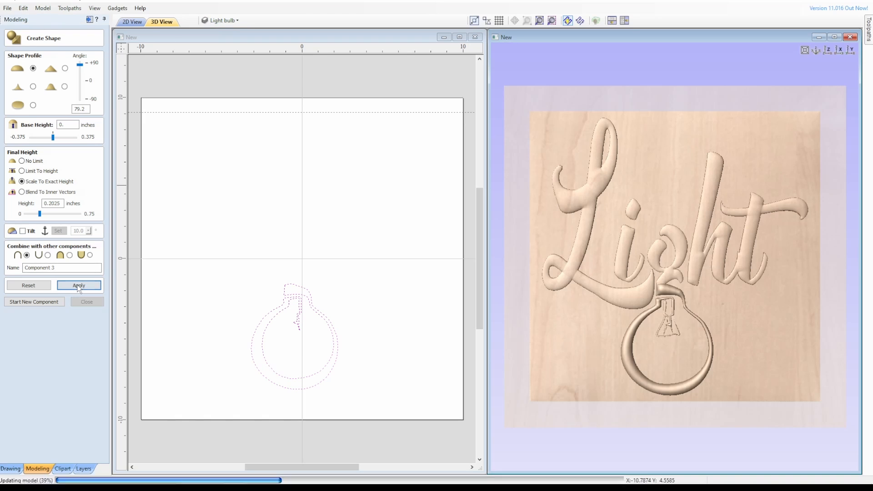
{"action": "left_click", "coordinate": [223, 21]}
{"action": "left_click", "coordinate": [217, 45]}
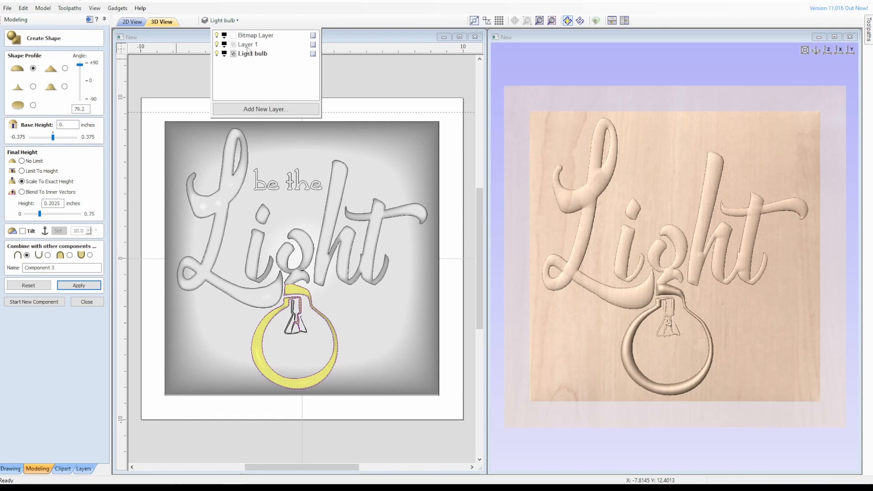
{"action": "left_click", "coordinate": [247, 45]}
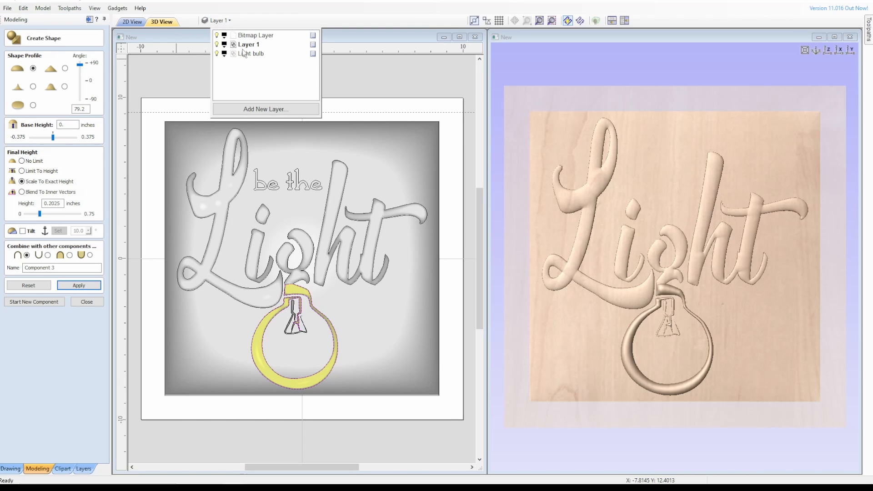
- Start a new component and create its shape from the "be the" lettering with 0 base height and 0.2025 inches exact height
{"action": "left_click", "coordinate": [51, 301]}
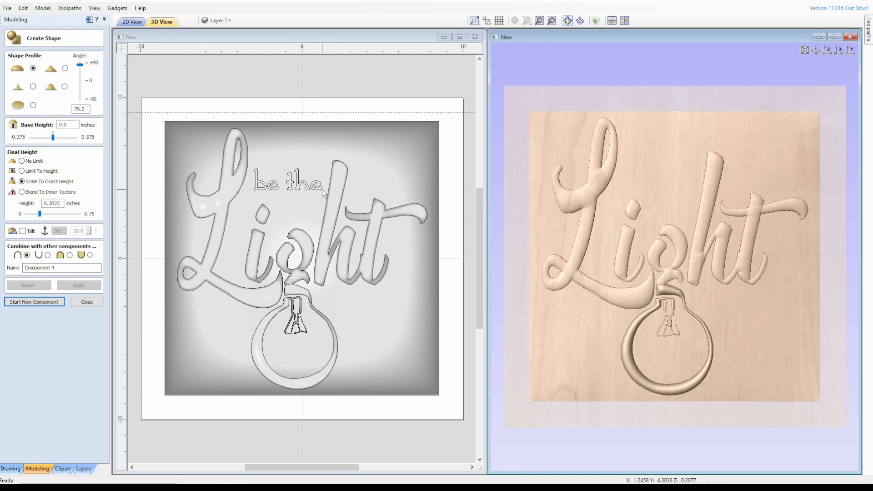
{"action": "left_click", "coordinate": [322, 189]}
{"action": "left_click", "coordinate": [258, 177]}
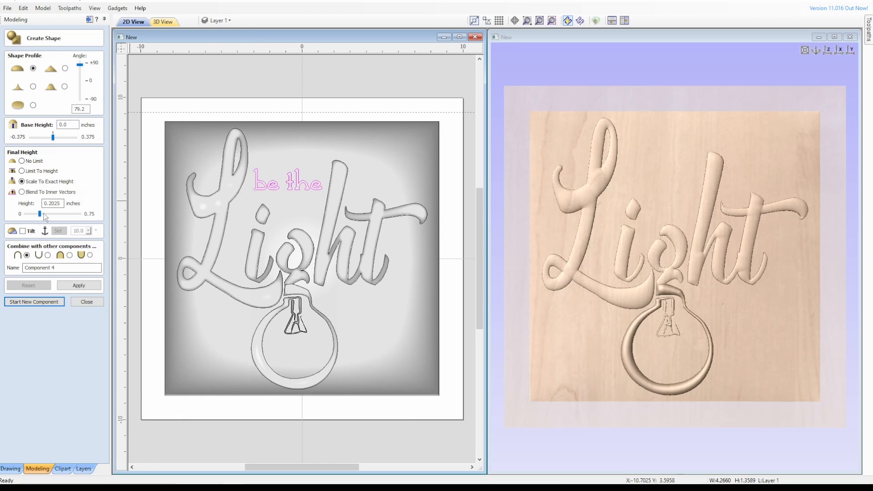
{"action": "left_click", "coordinate": [78, 285]}
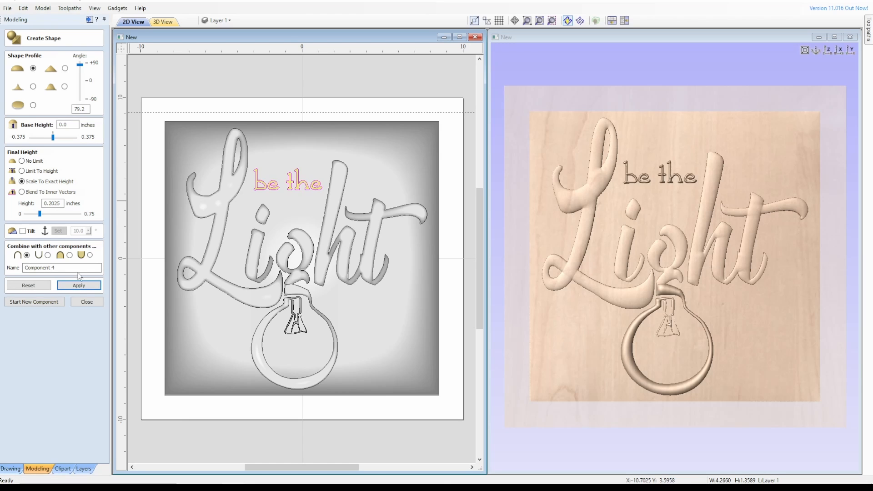
- Examine the raised "be the" lettering in 3D from several angles, comparing it with the "Light" lettering
{"action": "left_click_drag", "start_coordinate": [653, 206], "coordinate": [683, 159]}
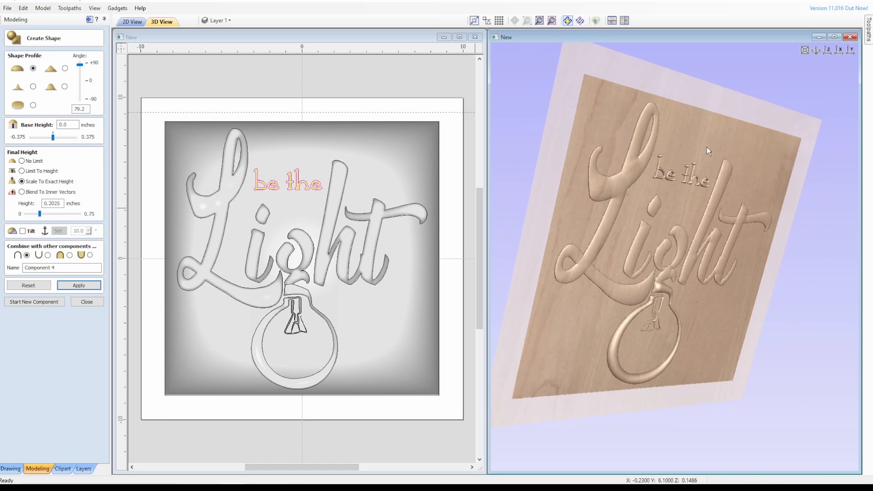
{"action": "left_click_drag", "start_coordinate": [761, 151], "coordinate": [645, 127]}
{"action": "left_click_drag", "start_coordinate": [655, 201], "coordinate": [587, 220]}
{"action": "left_click_drag", "start_coordinate": [700, 208], "coordinate": [675, 272]}
{"action": "left_click_drag", "start_coordinate": [692, 218], "coordinate": [718, 161]}
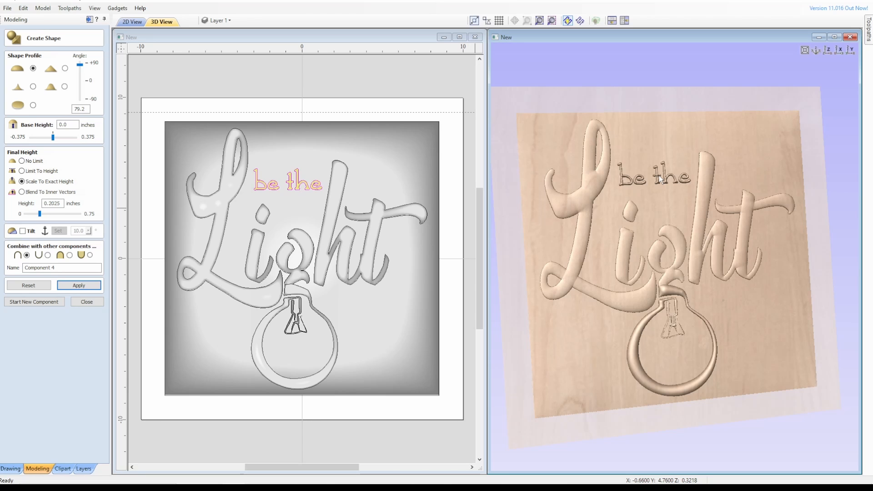
{"action": "left_click_drag", "start_coordinate": [631, 178], "coordinate": [599, 180]}
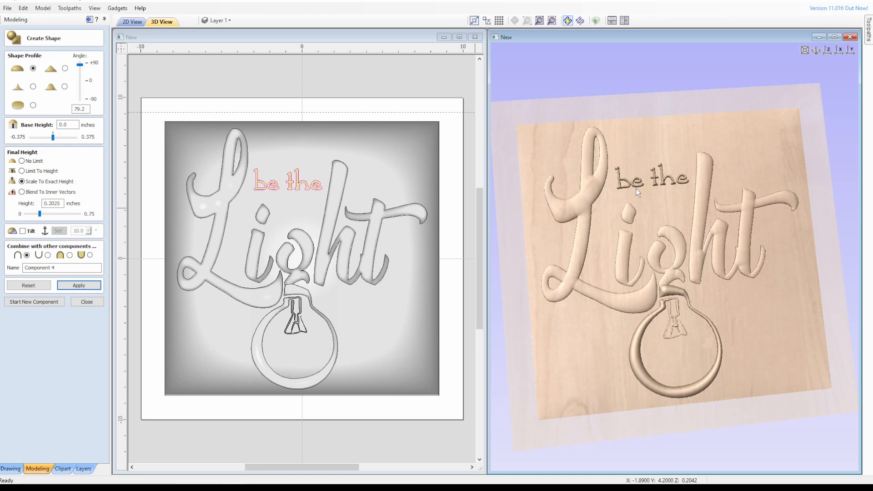
{"action": "left_click_drag", "start_coordinate": [631, 186], "coordinate": [606, 195]}
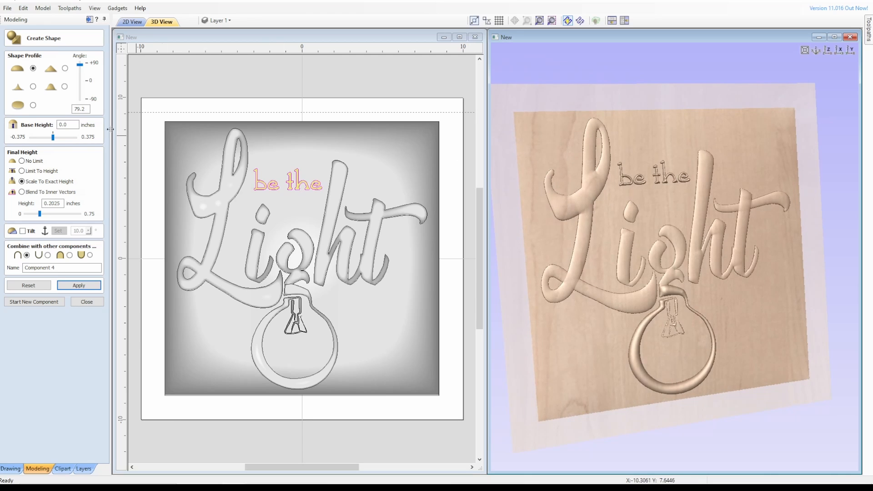
- Set the "be the" component's base height to 0.03 inches and its exact height to 0.12 inches
{"action": "left_click_drag", "start_coordinate": [54, 138], "coordinate": [55, 138]}
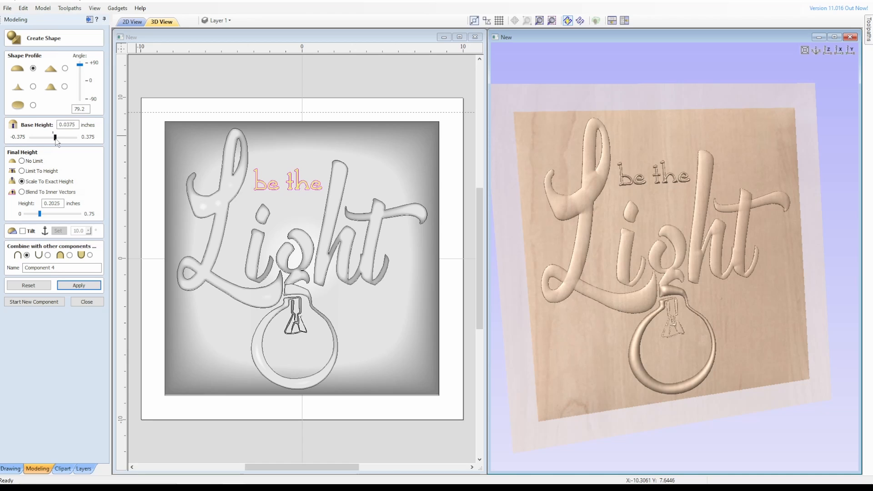
{"action": "left_click_drag", "start_coordinate": [54, 140], "coordinate": [55, 139]}
{"action": "left_click_drag", "start_coordinate": [39, 214], "coordinate": [36, 217]}
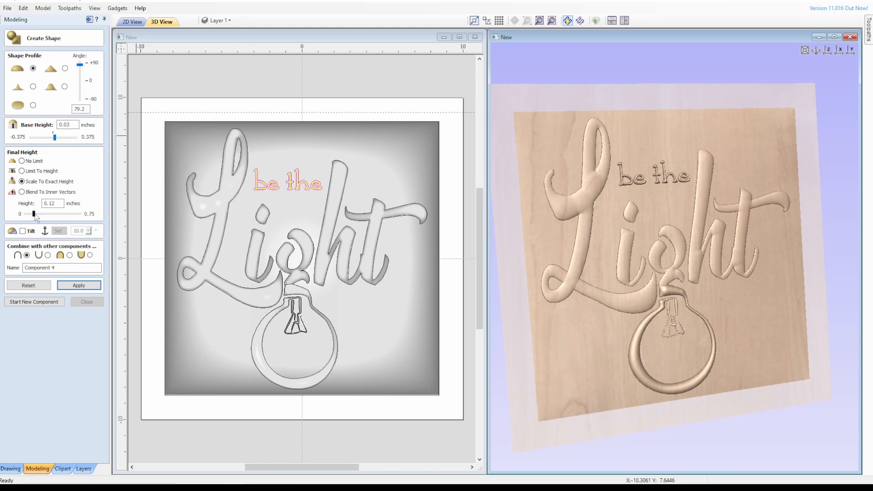
- Examine the lowered "be the" lettering in 3D up close and against the whole sign from several angles
{"action": "left_click_drag", "start_coordinate": [650, 193], "coordinate": [610, 191]}
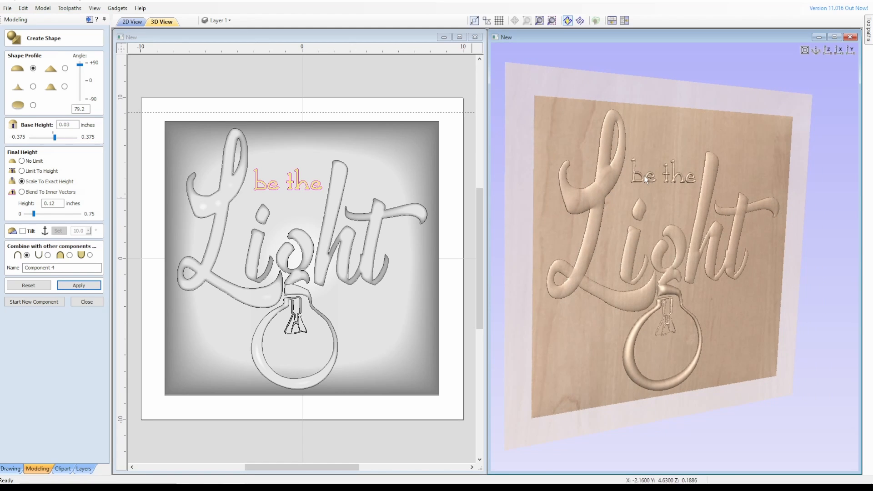
{"action": "scroll", "coordinate": [644, 176], "scroll_direction": "up", "scroll_amount": 6}
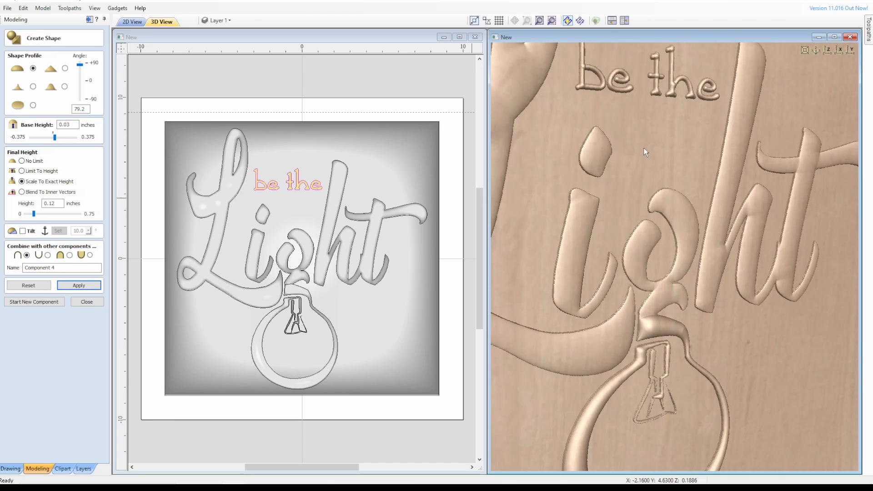
{"action": "left_click_drag", "start_coordinate": [643, 147], "coordinate": [671, 274]}
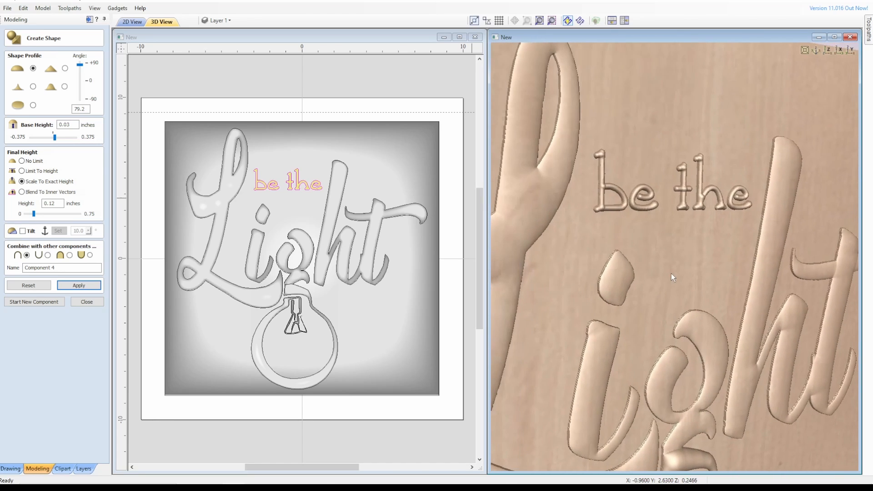
{"action": "left_click_drag", "start_coordinate": [620, 223], "coordinate": [602, 195]}
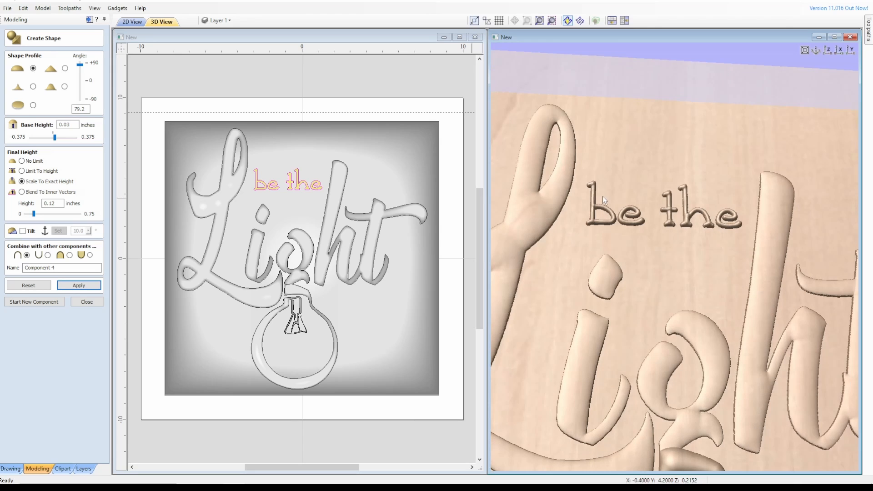
{"action": "left_click_drag", "start_coordinate": [709, 178], "coordinate": [730, 228]}
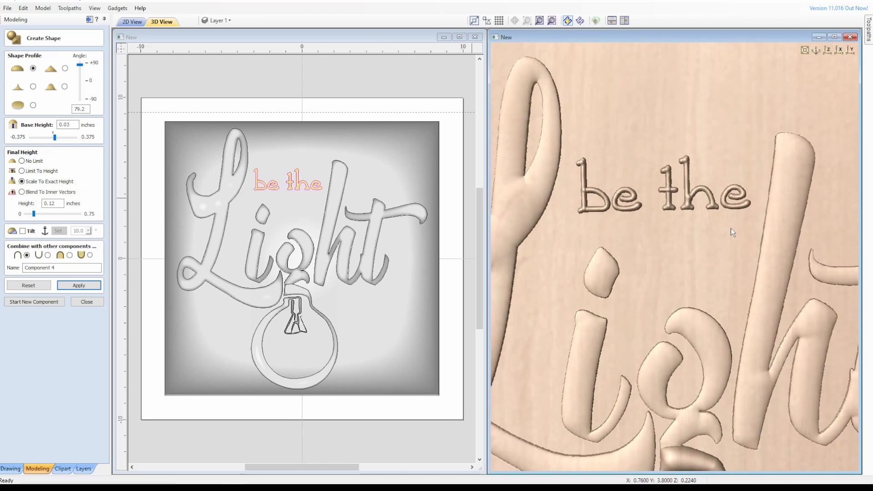
{"action": "scroll", "coordinate": [726, 222], "scroll_direction": "up", "scroll_amount": 3}
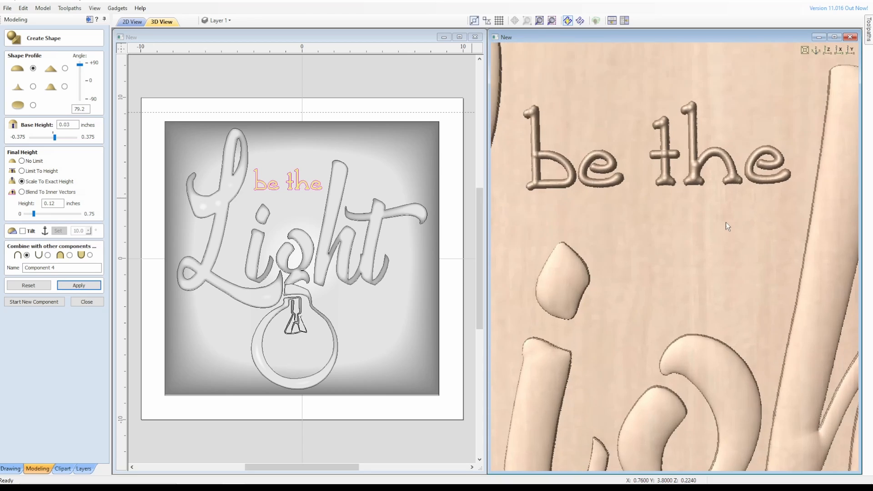
{"action": "scroll", "coordinate": [735, 240], "scroll_direction": "down", "scroll_amount": 4}
{"action": "scroll", "coordinate": [734, 240], "scroll_direction": "down", "scroll_amount": 5}
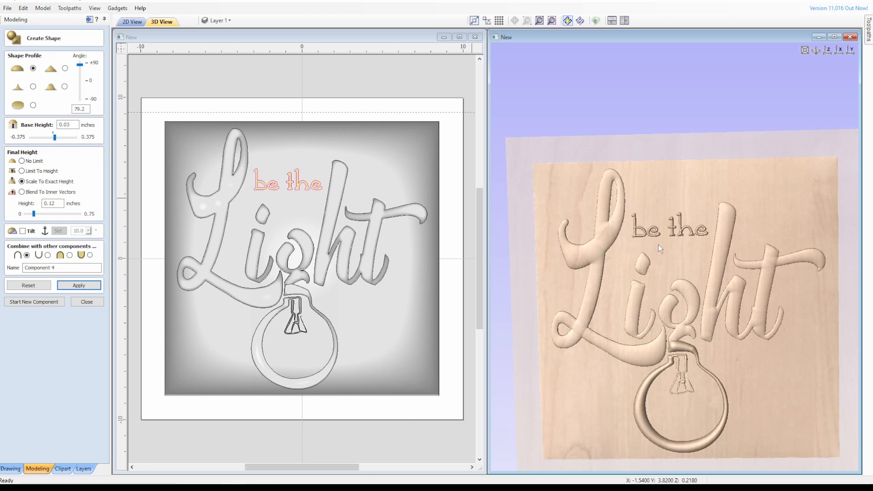
{"action": "left_click_drag", "start_coordinate": [658, 245], "coordinate": [650, 195]}
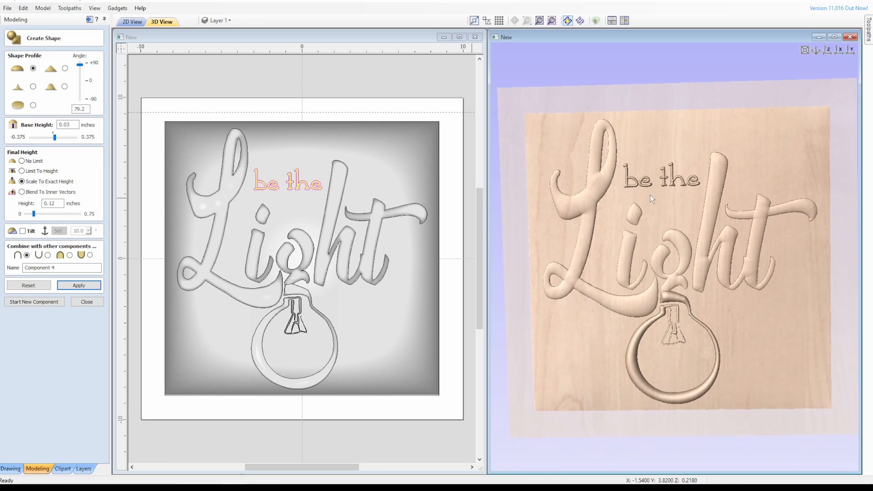
{"action": "left_click_drag", "start_coordinate": [727, 222], "coordinate": [753, 191]}
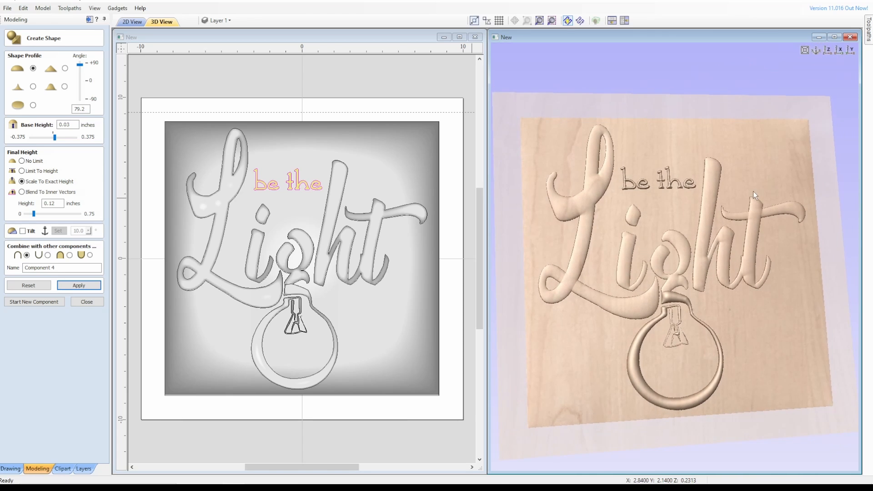
- Apply the "be the" component's shape and finish the Create Shape operation
{"action": "left_click", "coordinate": [82, 287]}
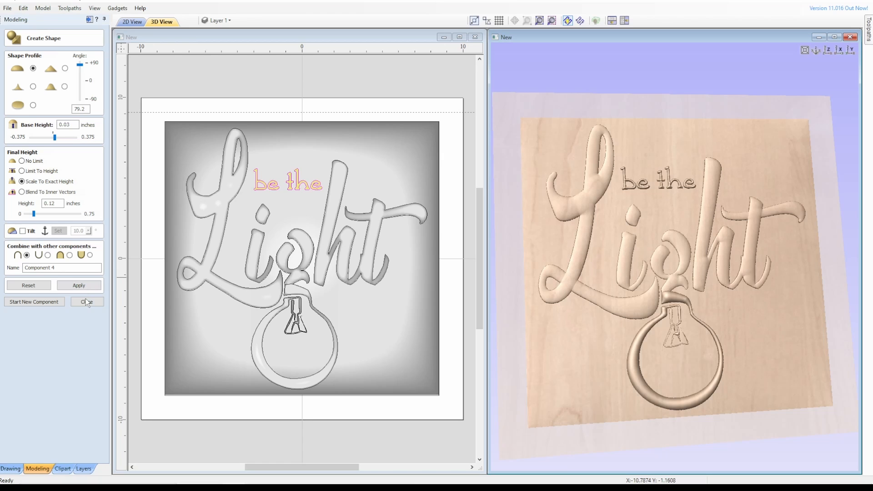
{"action": "left_click", "coordinate": [86, 301]}
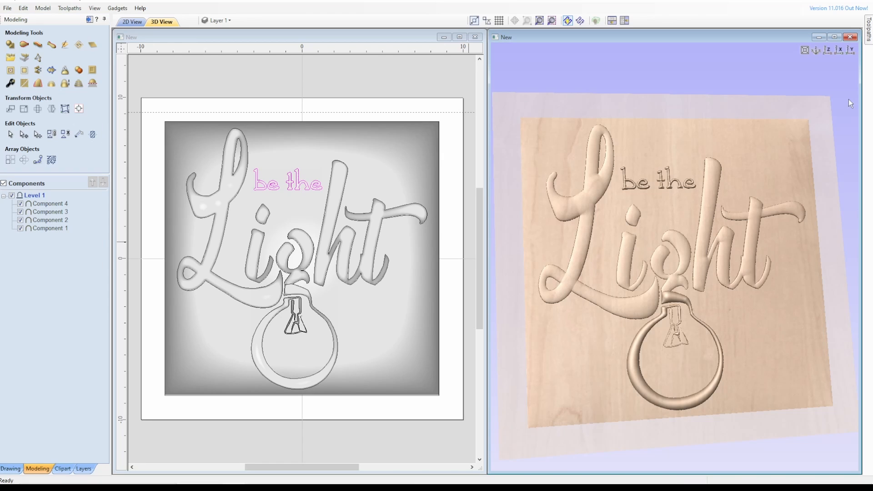
- Delete the V-Carve 1 and V-Carve 2 toolpaths
{"action": "mouse_move", "coordinate": [869, 37]}
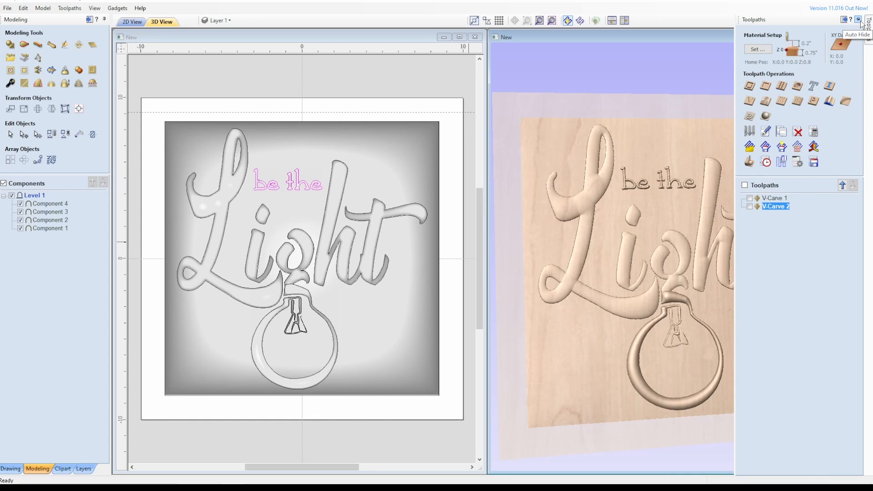
{"action": "left_click", "coordinate": [858, 20]}
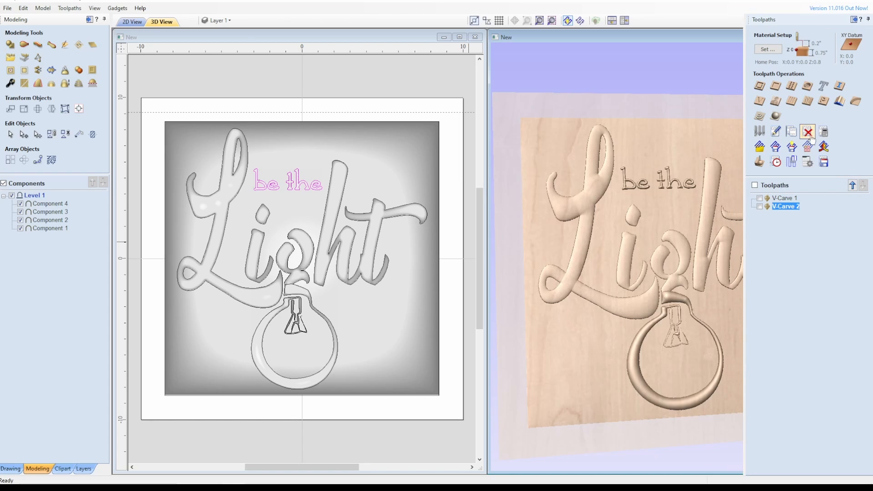
{"action": "left_click", "coordinate": [783, 199]}
{"action": "key", "text": "Delete"}
{"action": "key", "text": "Delete"}
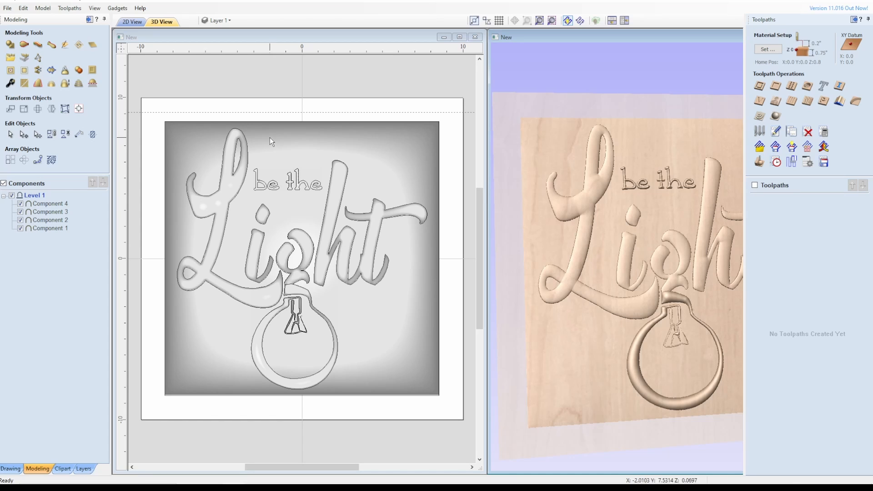
- Select the square background border and review the Material Setup, including thickness, Z-zero and model position, then cancel it
{"action": "left_click", "coordinate": [271, 121]}
{"action": "left_click", "coordinate": [271, 121]}
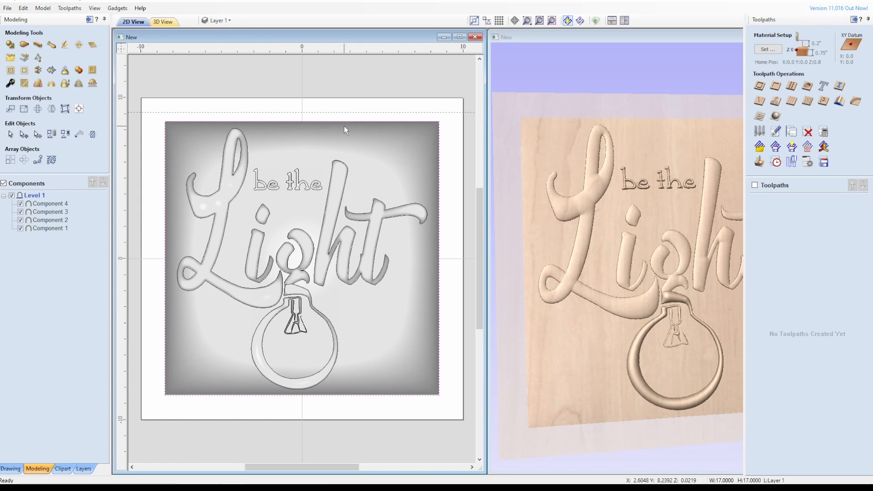
{"action": "left_click", "coordinate": [765, 49]}
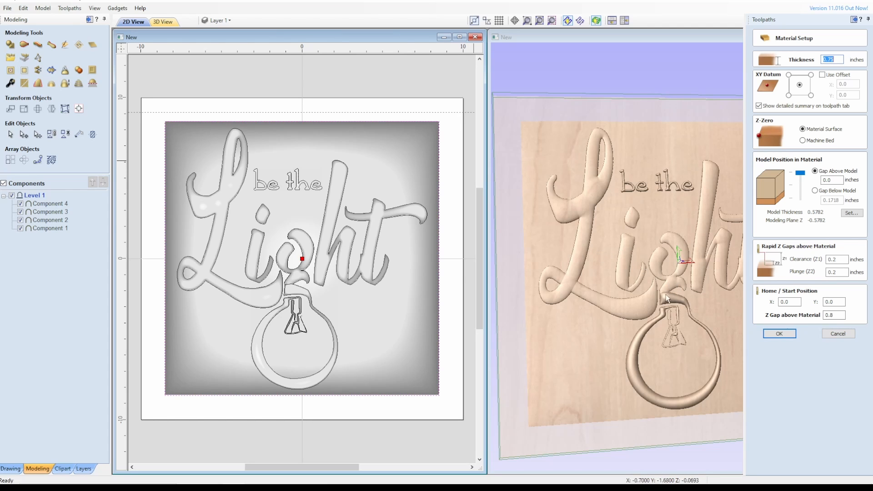
{"action": "left_click", "coordinate": [839, 334]}
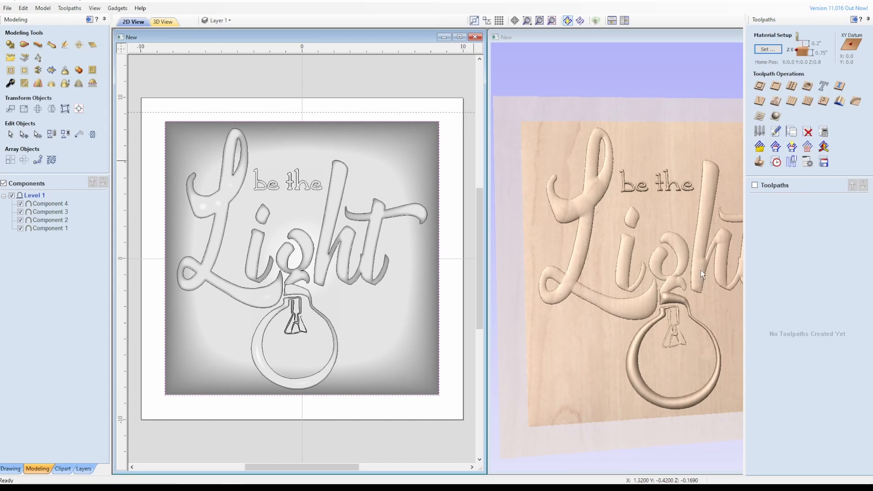
{"action": "left_click", "coordinate": [867, 20]}
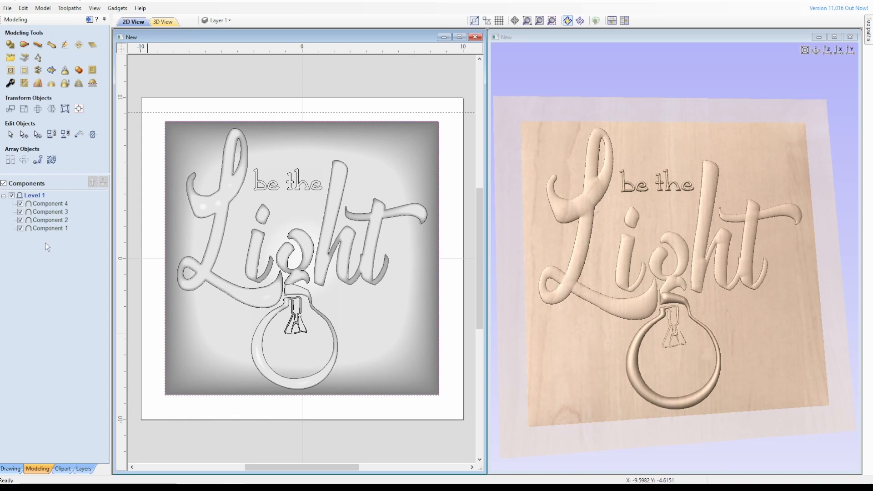
- Rename Component 1 as Background
{"action": "mouse_move", "coordinate": [48, 226]}
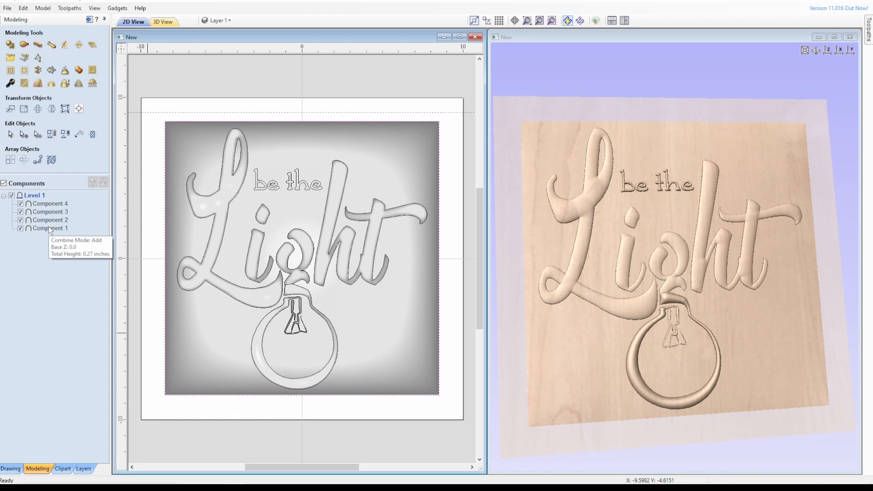
{"action": "left_click", "coordinate": [48, 227]}
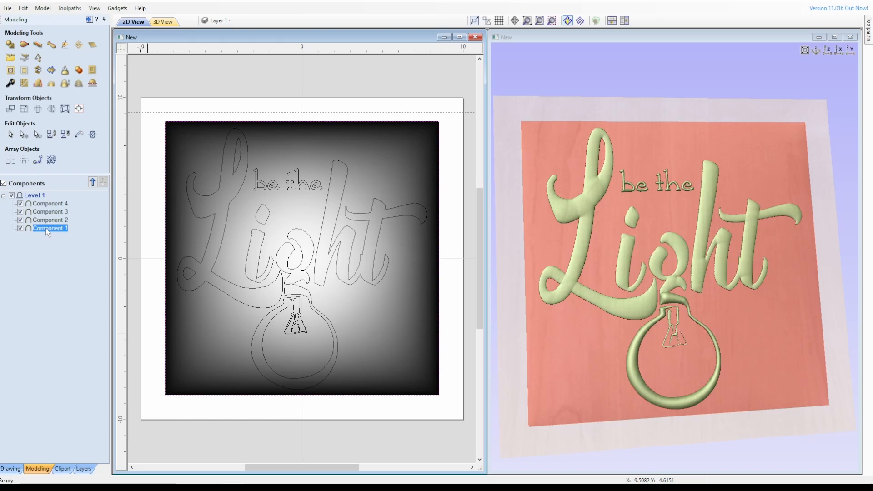
{"action": "right_click", "coordinate": [48, 229]}
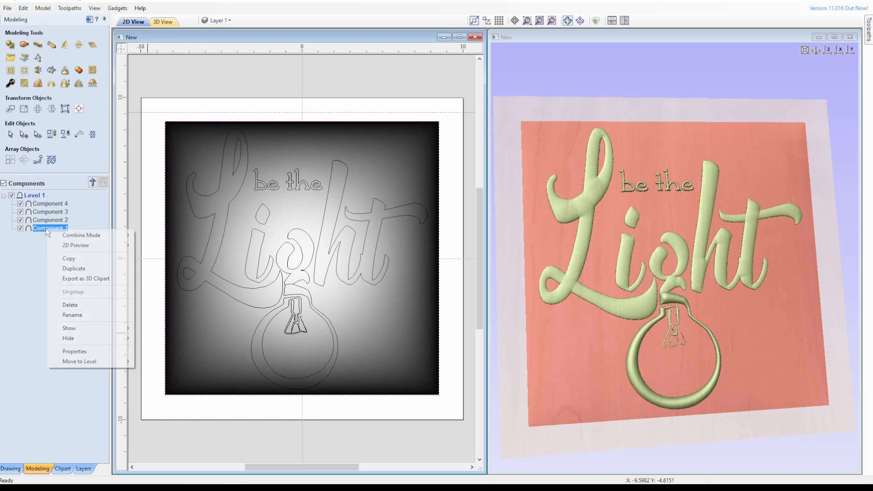
{"action": "left_click", "coordinate": [73, 315]}
{"action": "type", "text": "Back"}
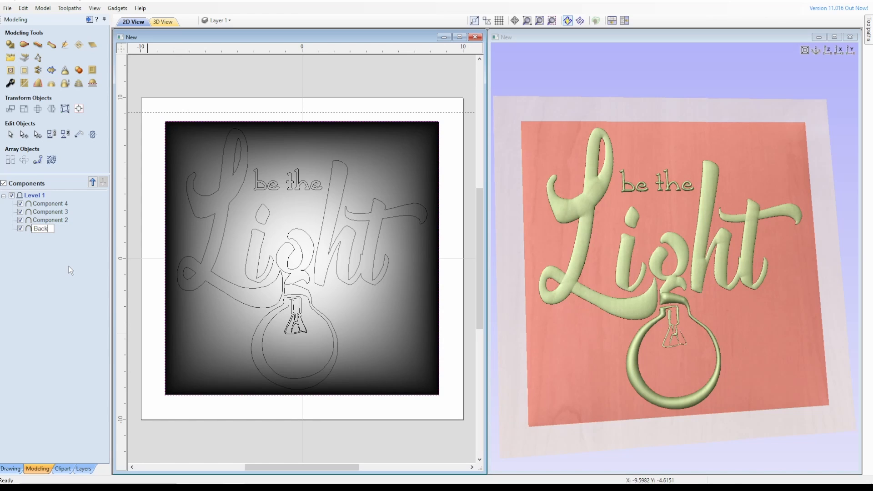
{"action": "type", "text": "ground"}
- Rename Component 2, the large lettering, as Light
{"action": "left_click", "coordinate": [50, 220]}
{"action": "right_click", "coordinate": [51, 222]}
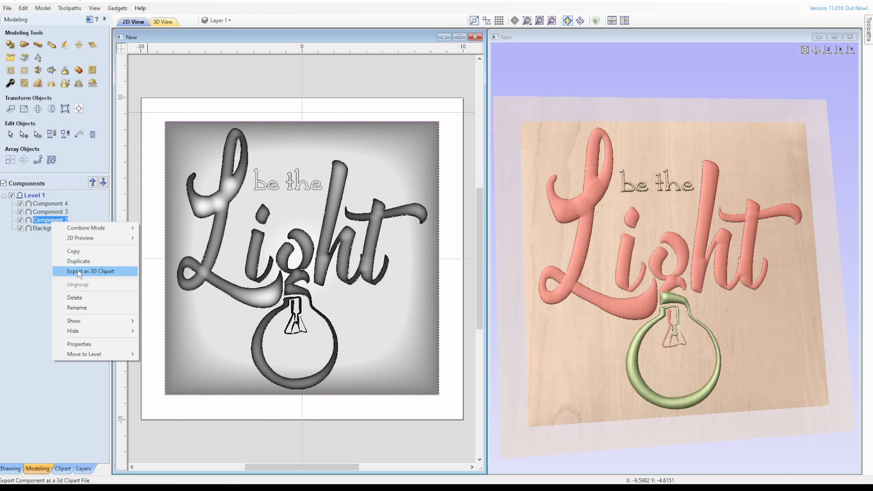
{"action": "left_click", "coordinate": [76, 308]}
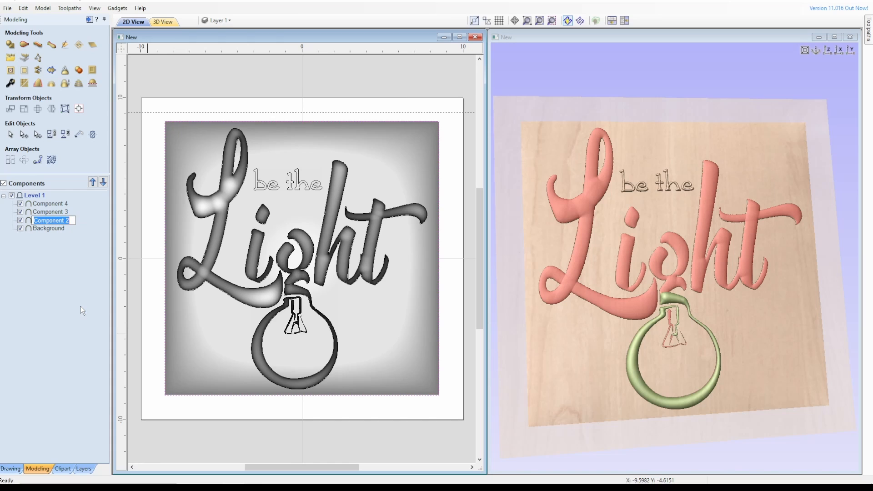
{"action": "type", "text": "Light"}
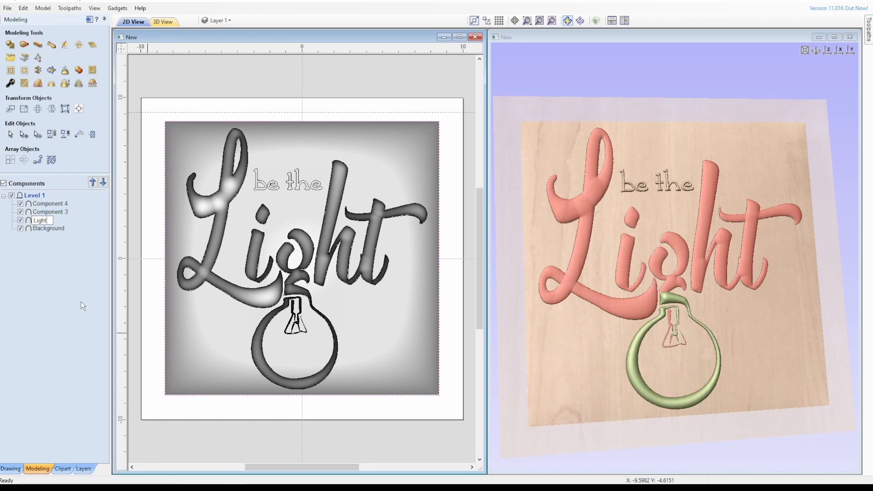
{"action": "left_click", "coordinate": [67, 213]}
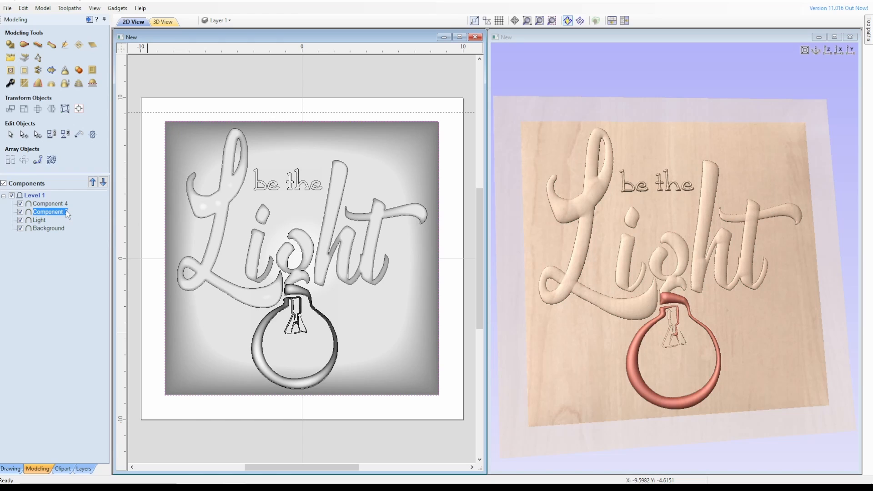
- Rename Component 3, the light bulb outline, as Bulb
{"action": "right_click", "coordinate": [67, 212]}
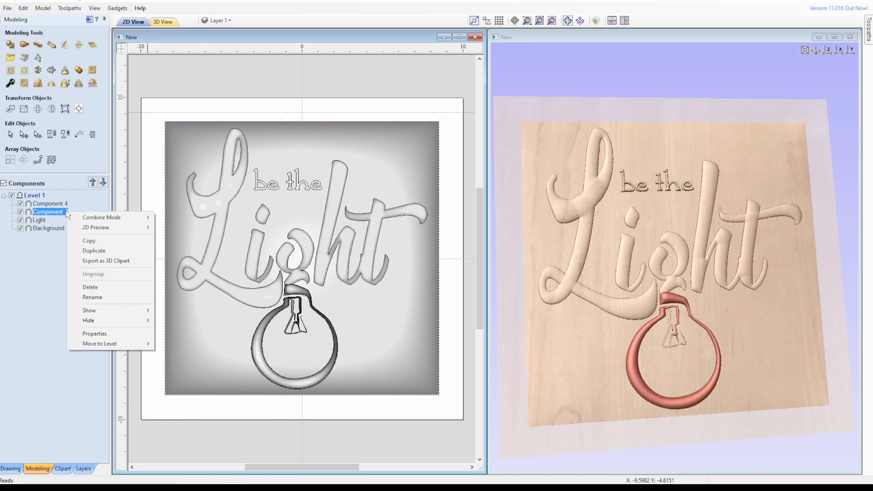
{"action": "left_click", "coordinate": [92, 296]}
{"action": "type", "text": "Bulb"}
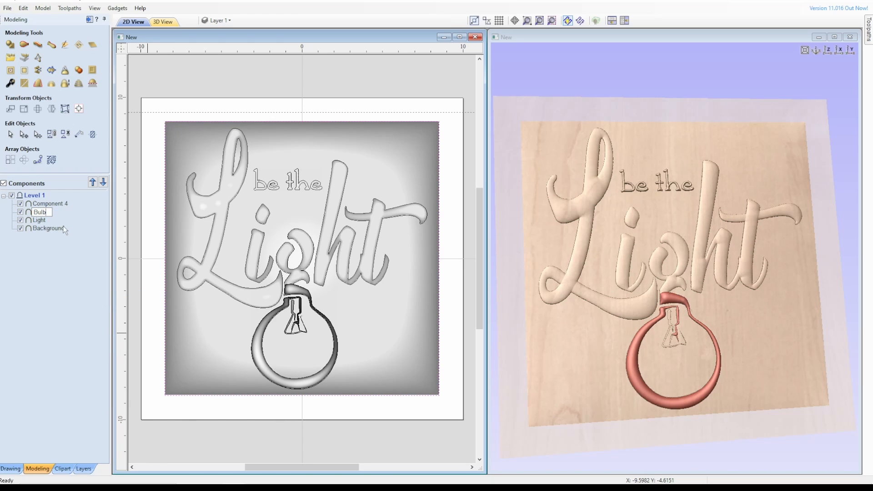
- Rename Component 4, the "be the" lettering, as Small text
{"action": "left_click", "coordinate": [51, 204]}
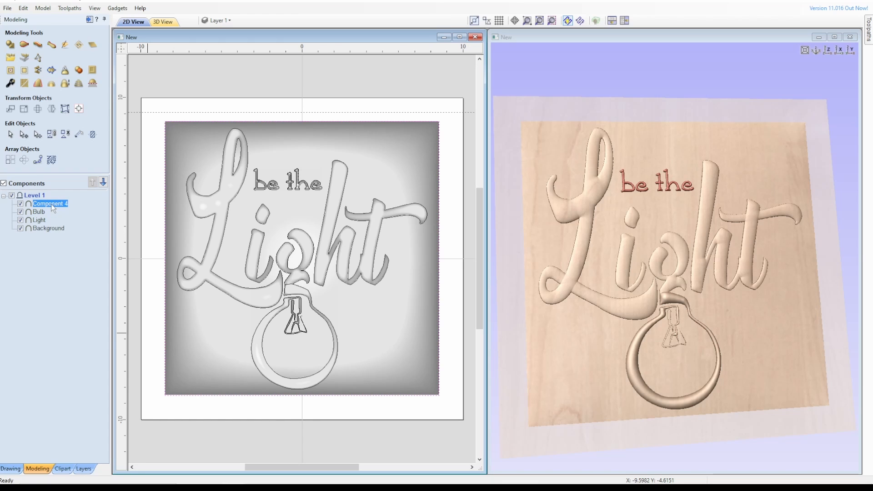
{"action": "right_click", "coordinate": [51, 204]}
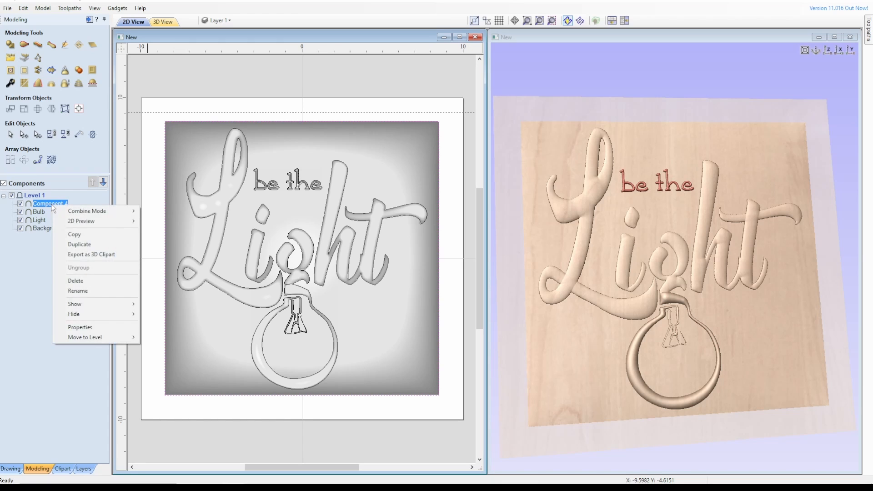
{"action": "left_click", "coordinate": [81, 291]}
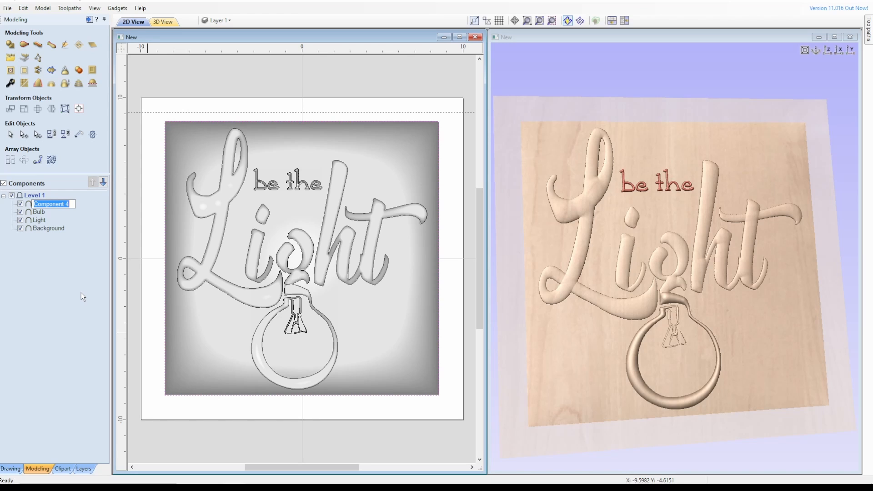
{"action": "type", "text": "Small text"}
{"action": "left_click", "coordinate": [82, 251]}
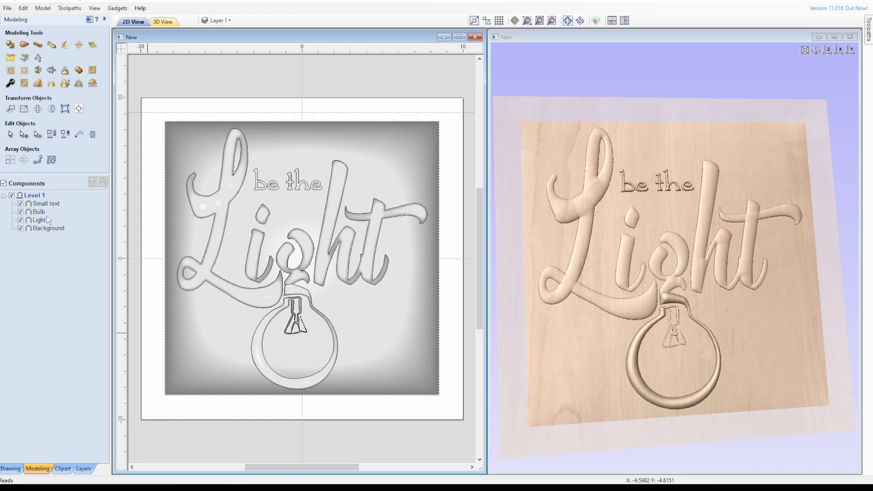
- Hide the Small text and Background components and create a new component from the visible Light and Bulb model
{"action": "mouse_move", "coordinate": [45, 231]}
{"action": "left_click", "coordinate": [43, 220]}
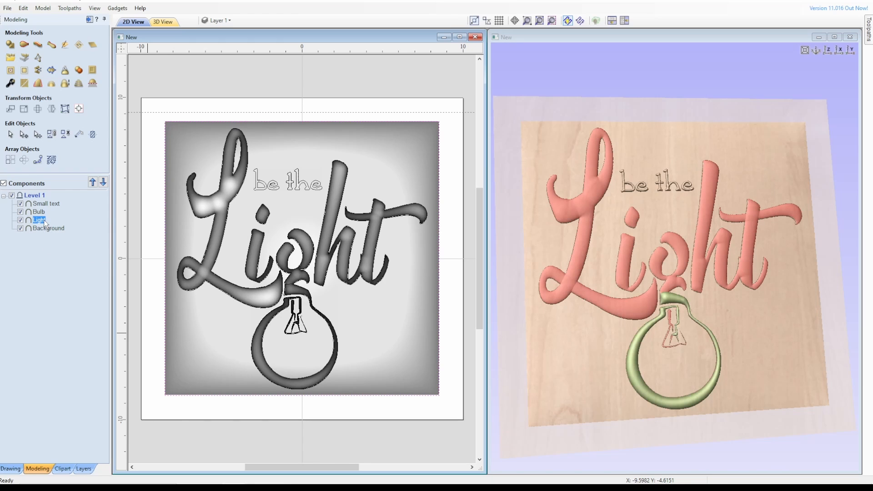
{"action": "left_click", "coordinate": [20, 203]}
{"action": "mouse_move", "coordinate": [23, 229]}
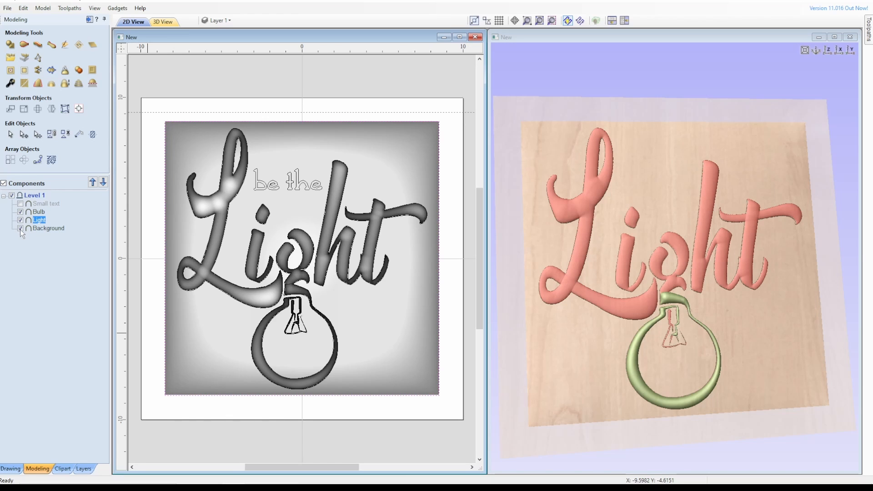
{"action": "left_click", "coordinate": [20, 230]}
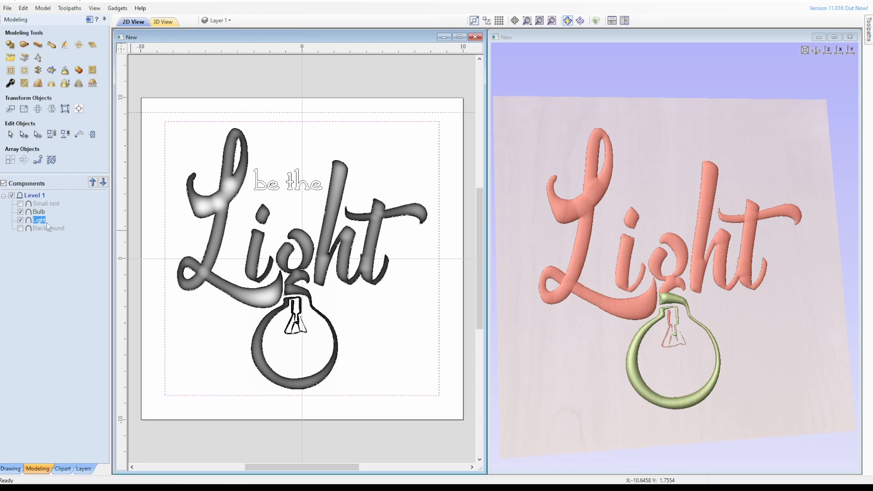
{"action": "left_click", "coordinate": [79, 71]}
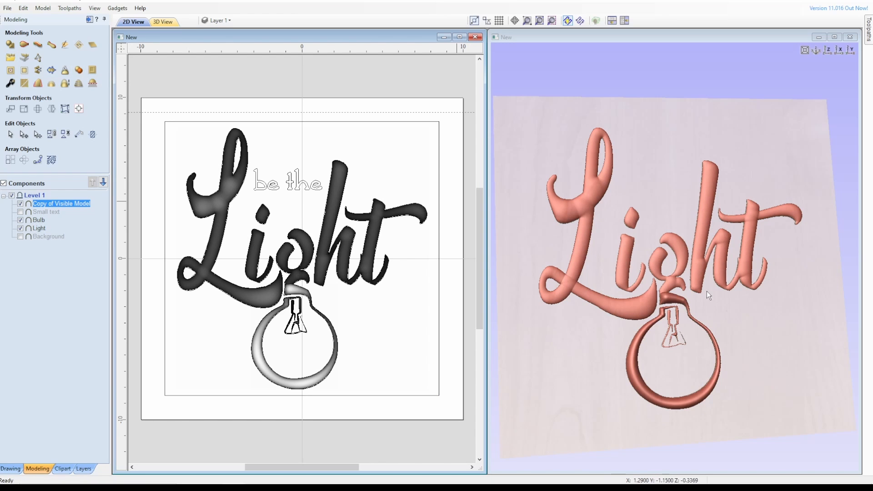
- Smooth the joint between the tail of the g and the bulb's top by sculpting the copied component at strength 50
{"action": "left_click", "coordinate": [665, 288]}
{"action": "scroll", "coordinate": [661, 280], "scroll_direction": "up", "scroll_amount": 5}
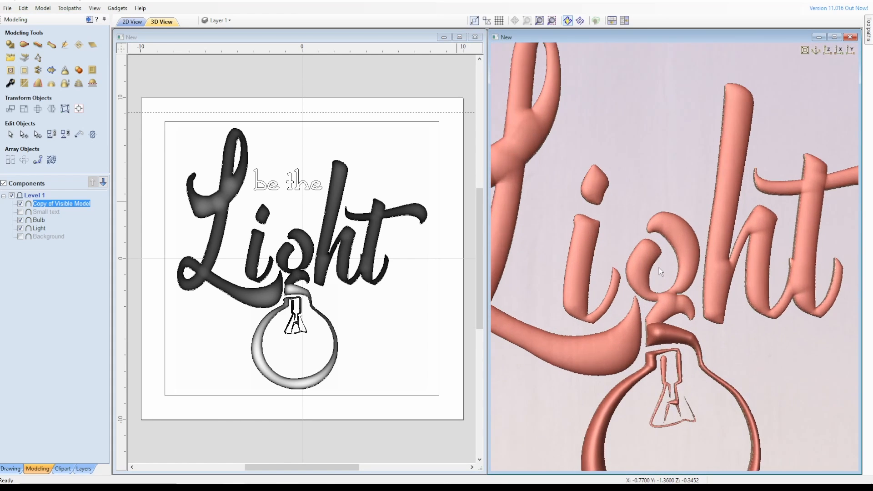
{"action": "scroll", "coordinate": [658, 268], "scroll_direction": "up", "scroll_amount": 1}
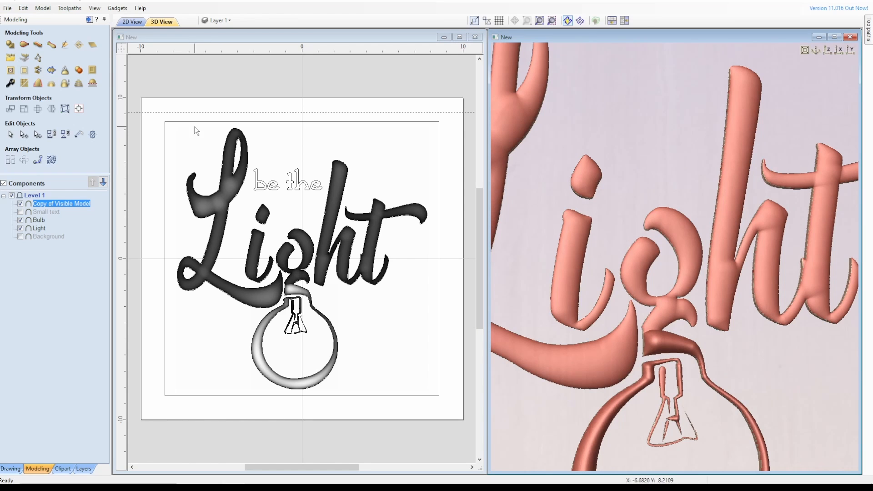
{"action": "left_click", "coordinate": [65, 45]}
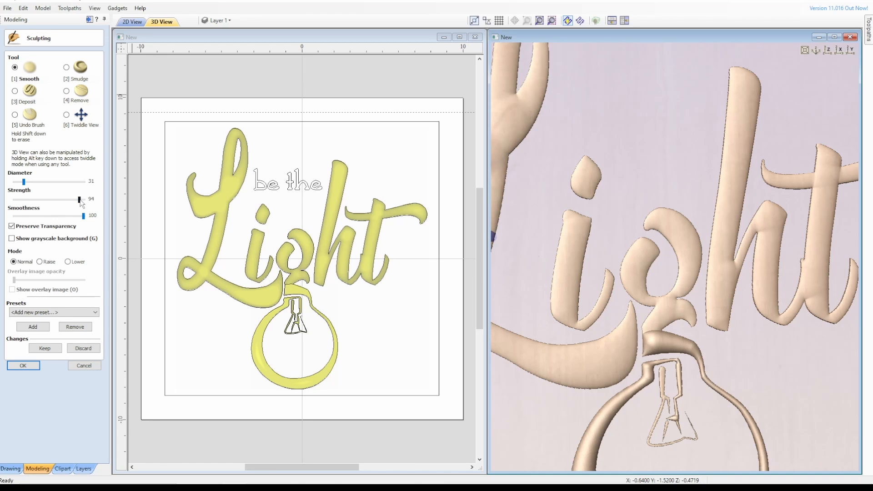
{"action": "left_click_drag", "start_coordinate": [79, 201], "coordinate": [52, 201]}
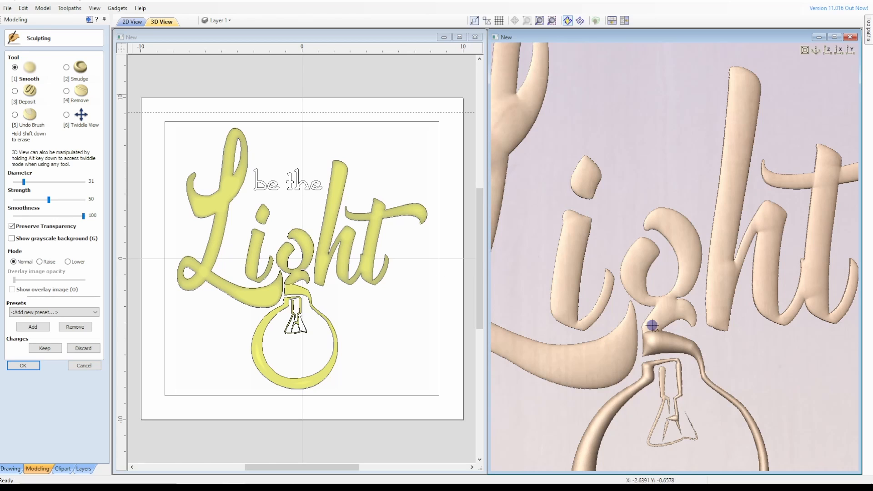
{"action": "left_click_drag", "start_coordinate": [662, 329], "coordinate": [644, 336]}
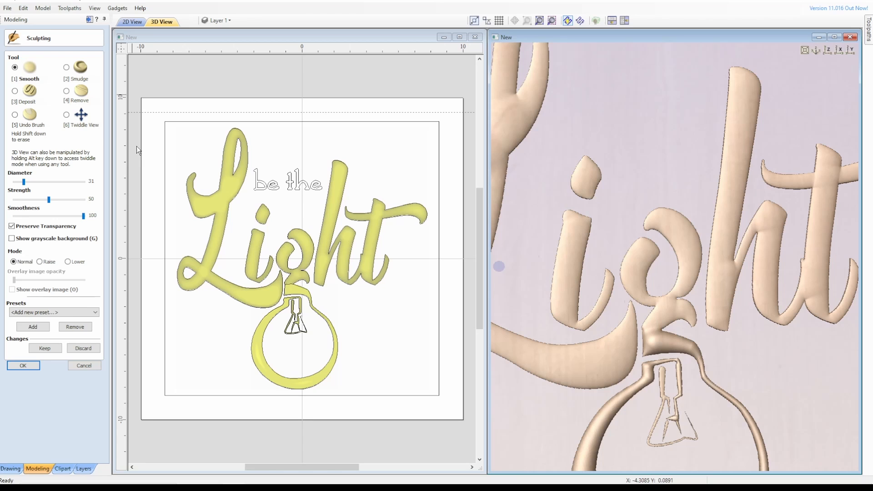
- Inspect the smoothed joint from several angles in the 3D view and accept the sculpting changes
{"action": "left_click", "coordinate": [66, 115]}
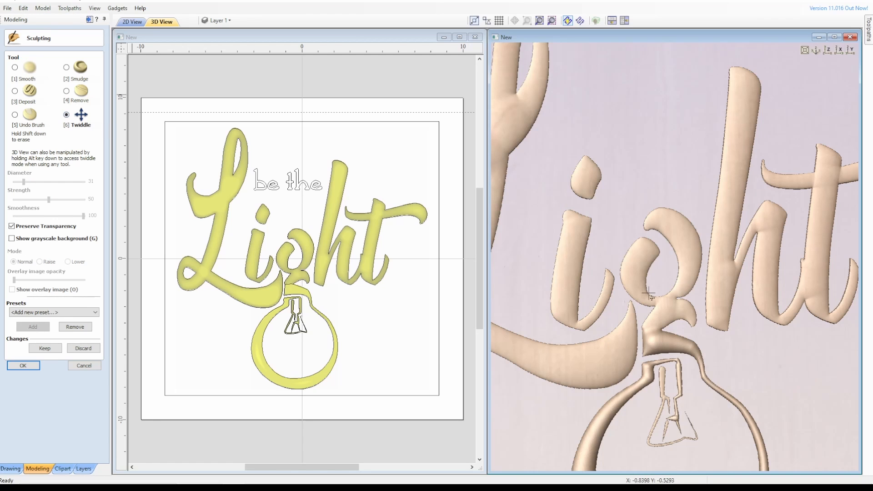
{"action": "left_click_drag", "start_coordinate": [654, 295], "coordinate": [725, 336]}
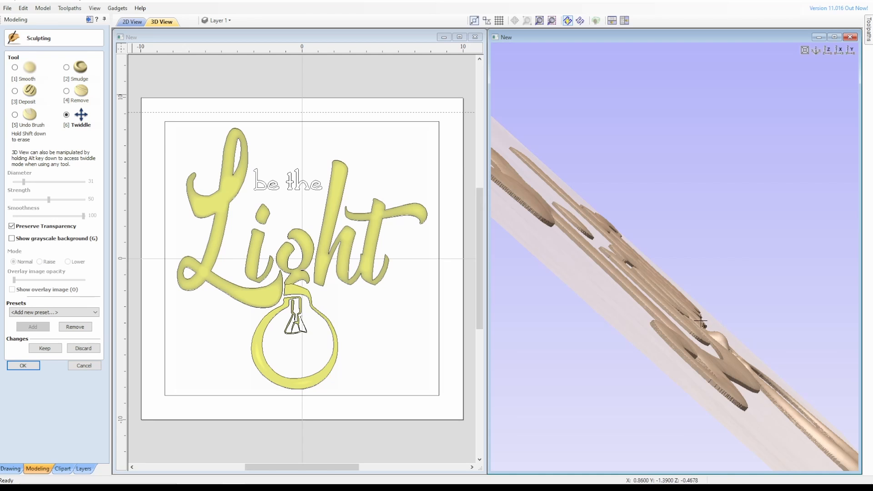
{"action": "left_click_drag", "start_coordinate": [700, 326], "coordinate": [683, 349]}
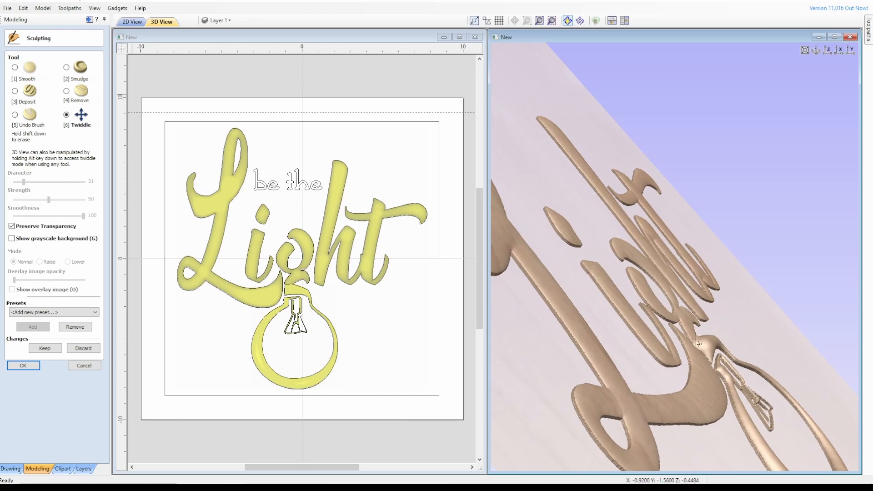
{"action": "left_click_drag", "start_coordinate": [707, 340], "coordinate": [526, 384]}
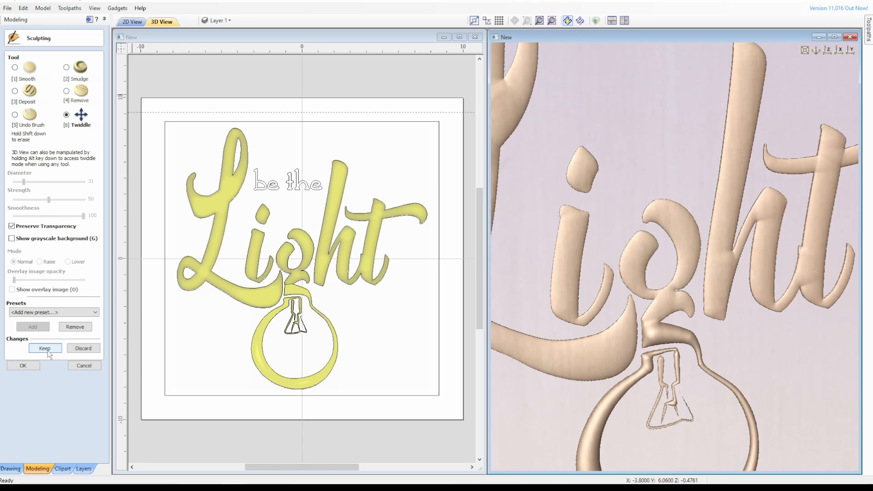
{"action": "left_click", "coordinate": [31, 364]}
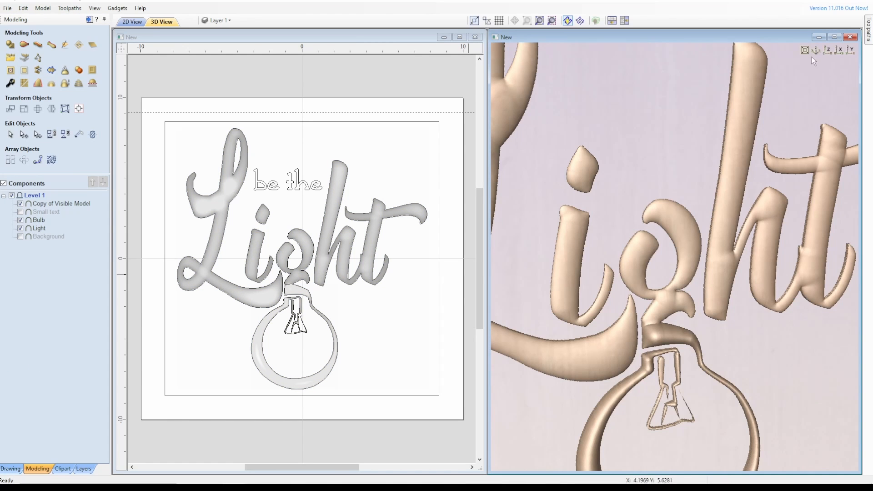
- Look straight down on the model and show the Small text and Background components again
{"action": "left_click", "coordinate": [827, 48]}
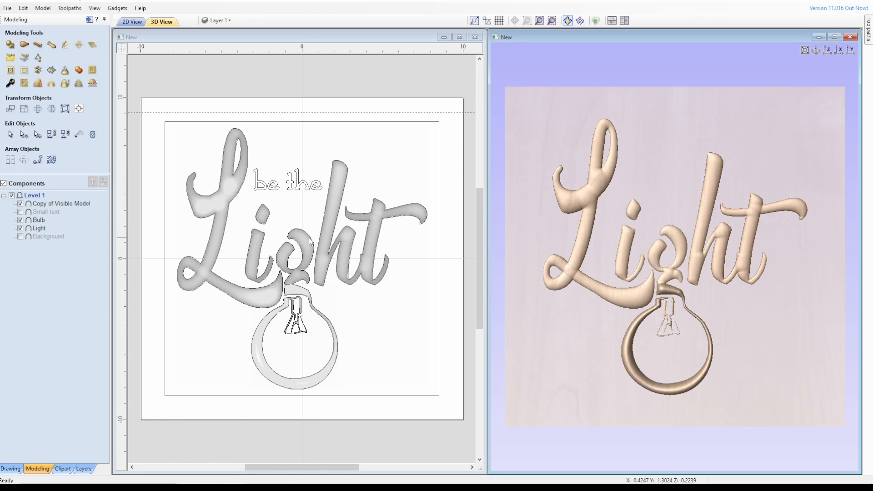
{"action": "left_click", "coordinate": [21, 211]}
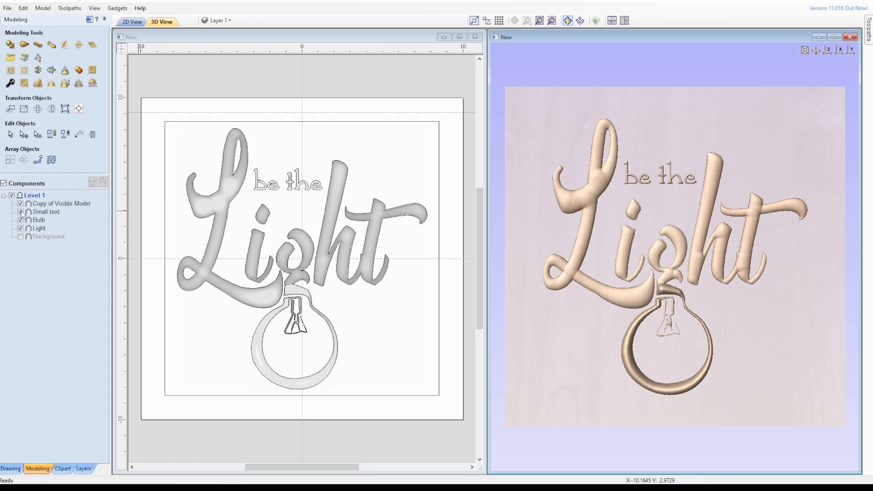
{"action": "left_click", "coordinate": [20, 236]}
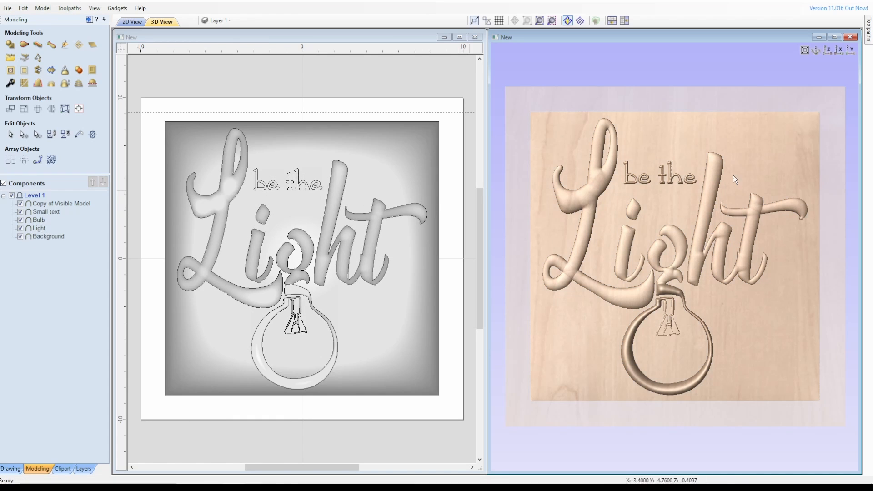
- Set the overall model height to 0.50 inches within the toolpath material setup
{"action": "left_click", "coordinate": [868, 35]}
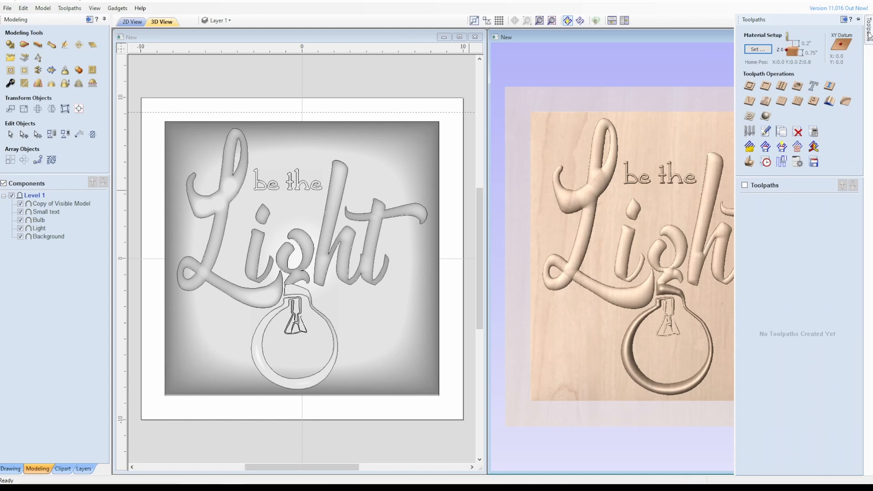
{"action": "left_click", "coordinate": [858, 19]}
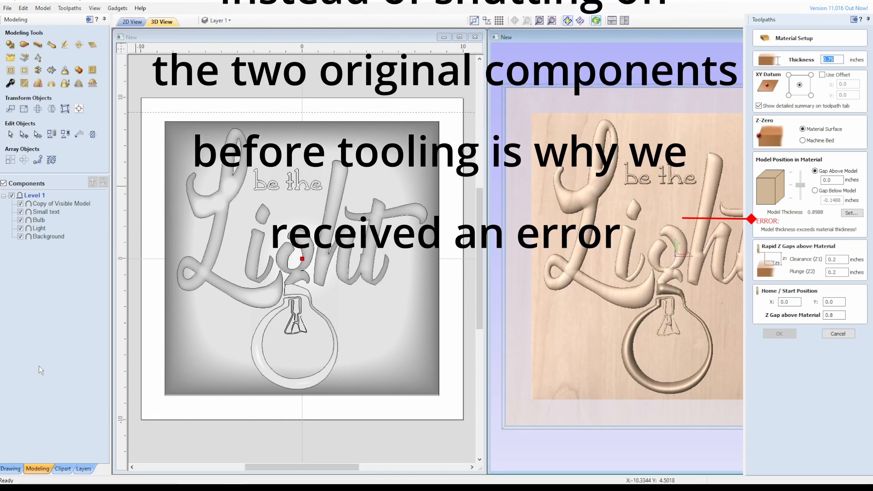
{"action": "left_click", "coordinate": [13, 468]}
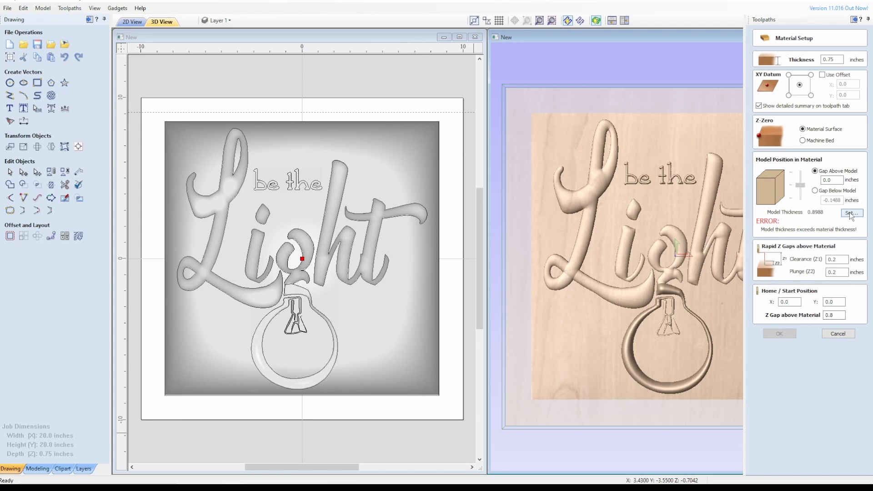
{"action": "left_click", "coordinate": [851, 213]}
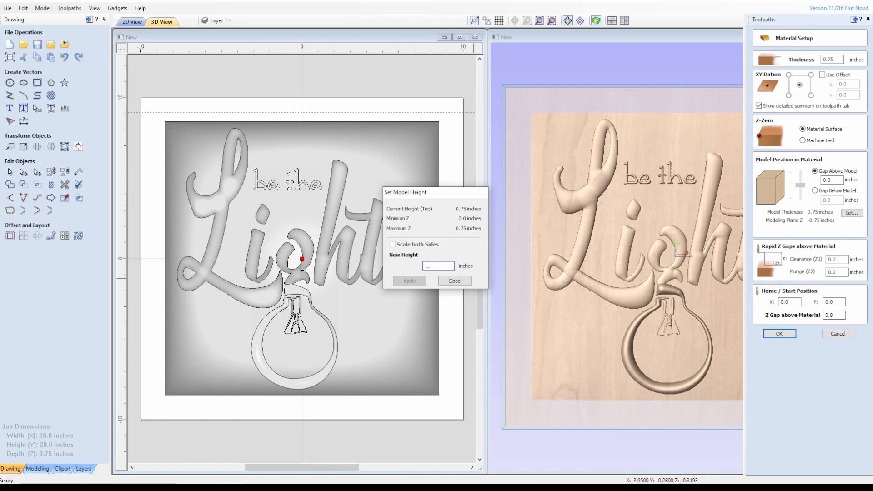
{"action": "type", "text": ".50"}
{"action": "left_click", "coordinate": [418, 279]}
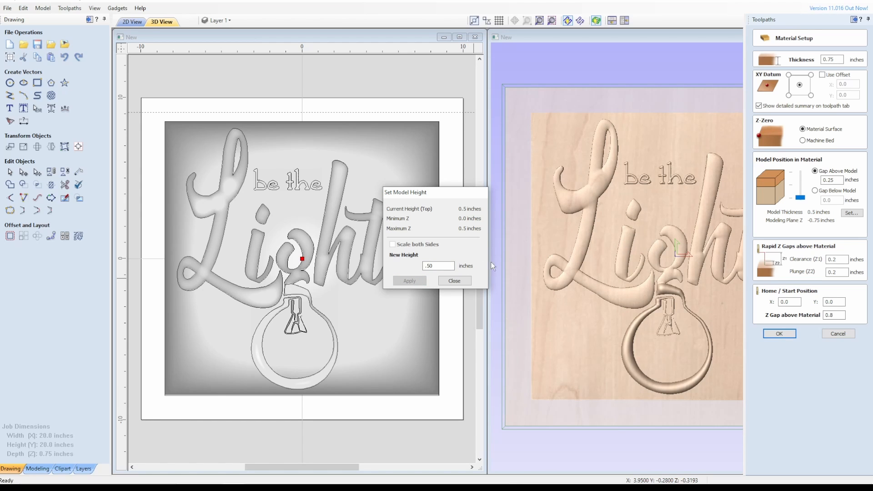
{"action": "left_click", "coordinate": [453, 280]}
- Position the model at the top of the material with a 0.0 inch gap above it and accept the material setup
{"action": "mouse_move", "coordinate": [797, 199]}
{"action": "left_mouse_down"}
{"action": "mouse_move", "coordinate": [803, 187]}
{"action": "mouse_move", "coordinate": [802, 201]}
{"action": "left_mouse_up"}
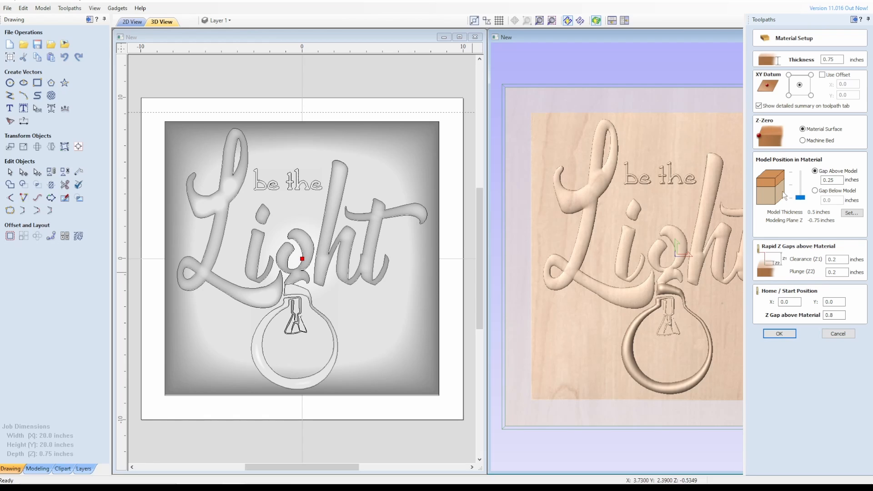
{"action": "left_click_drag", "start_coordinate": [801, 198], "coordinate": [802, 174]}
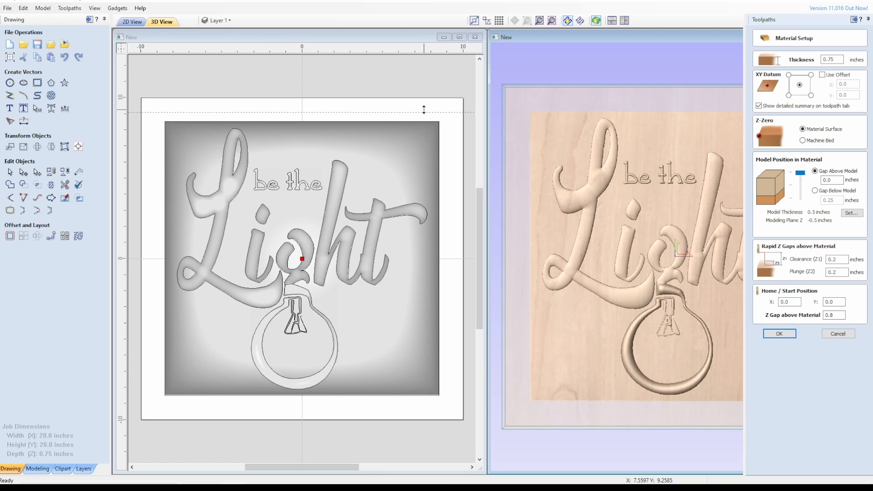
{"action": "left_click", "coordinate": [784, 333]}
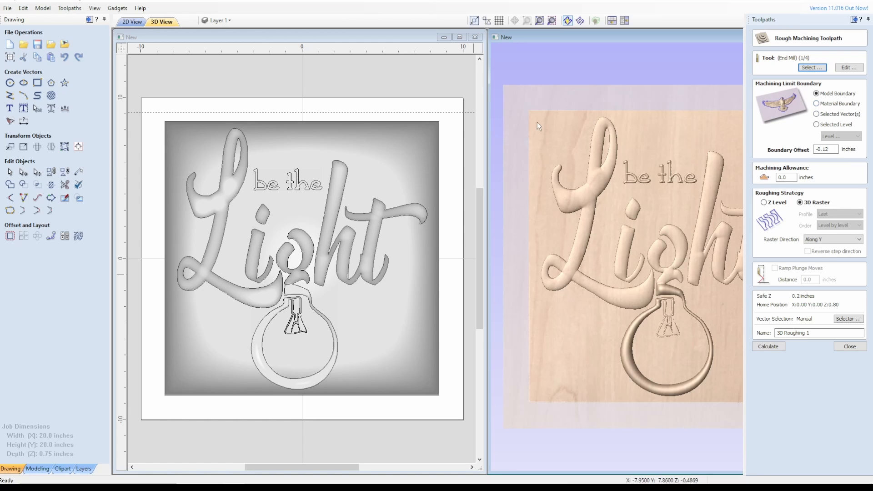
- Select the square background border and calculate a 3D roughing toolpath with the 1/4 end mill, model boundary, -0.12 inch offset and 3D Raster along Y
{"action": "left_click", "coordinate": [439, 147]}
{"action": "left_click", "coordinate": [439, 147]}
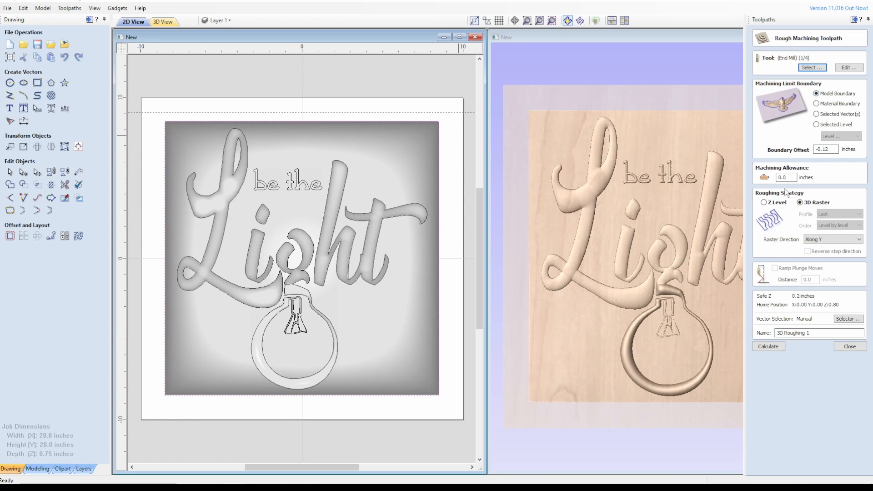
{"action": "left_click", "coordinate": [779, 349]}
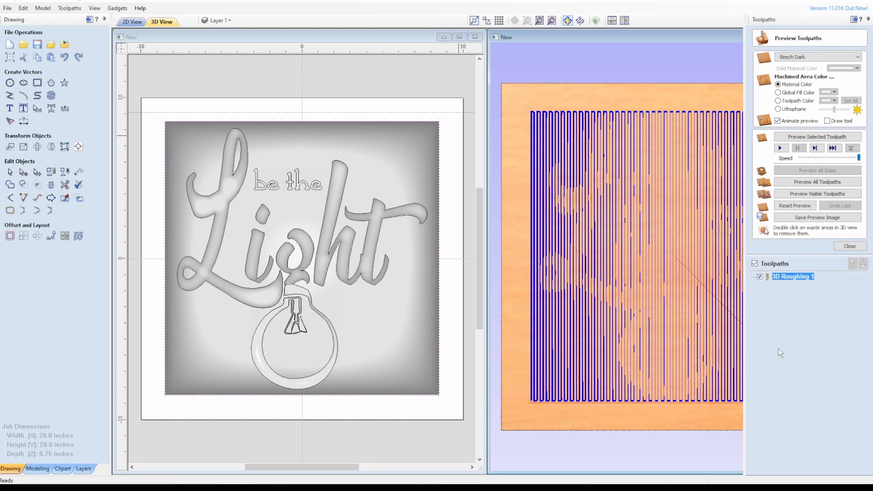
- Preview the roughing toolpath on the material, examine the rough-cut lettering and bulb, and close the preview
{"action": "left_click", "coordinate": [790, 193]}
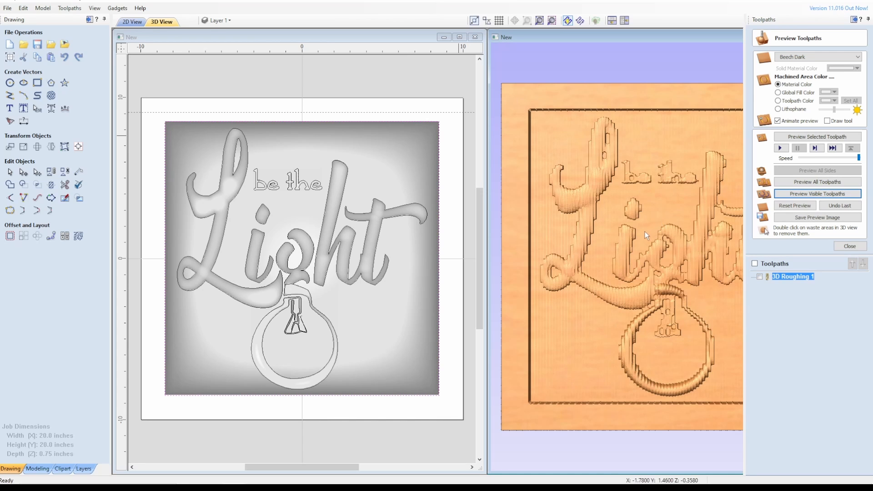
{"action": "left_click_drag", "start_coordinate": [686, 239], "coordinate": [702, 255]}
{"action": "left_click", "coordinate": [849, 246]}
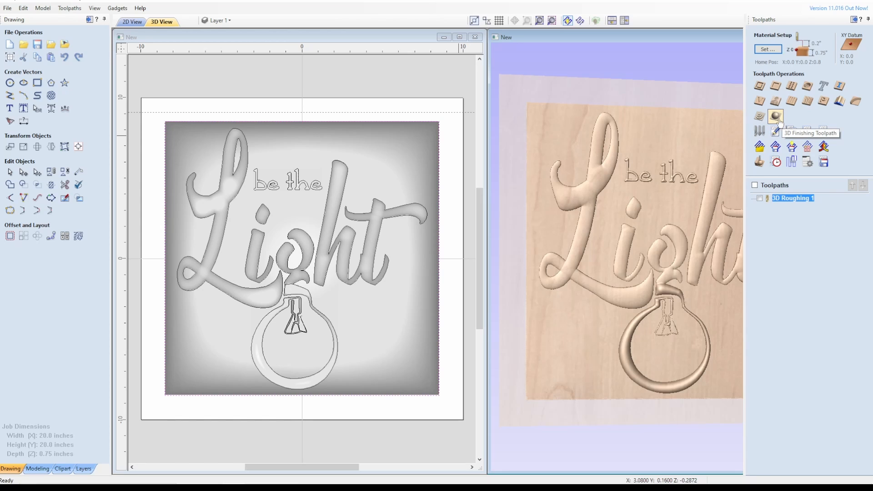
- Calculate a 3D finishing toolpath with the 1/16 ball nose, model boundary, 0.009 inch boundary offset and raster strategy at 0 degrees
{"action": "left_click", "coordinate": [775, 116]}
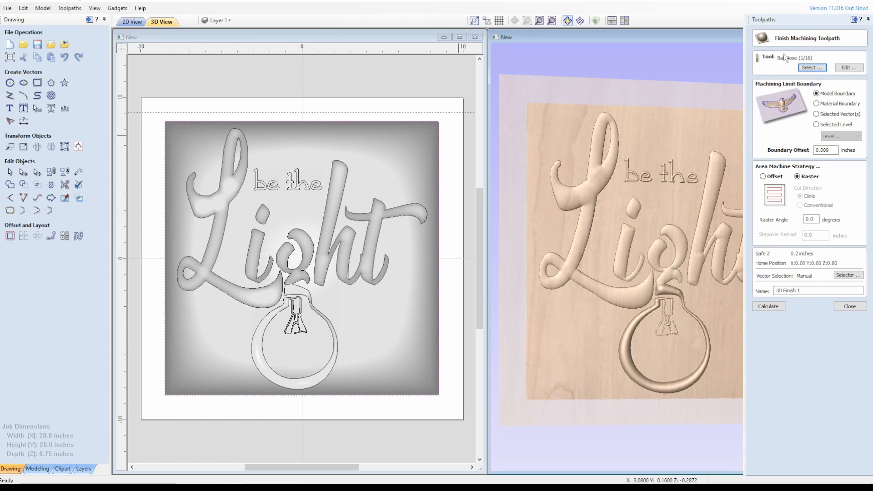
{"action": "left_click", "coordinate": [810, 69]}
{"action": "left_click", "coordinate": [768, 307]}
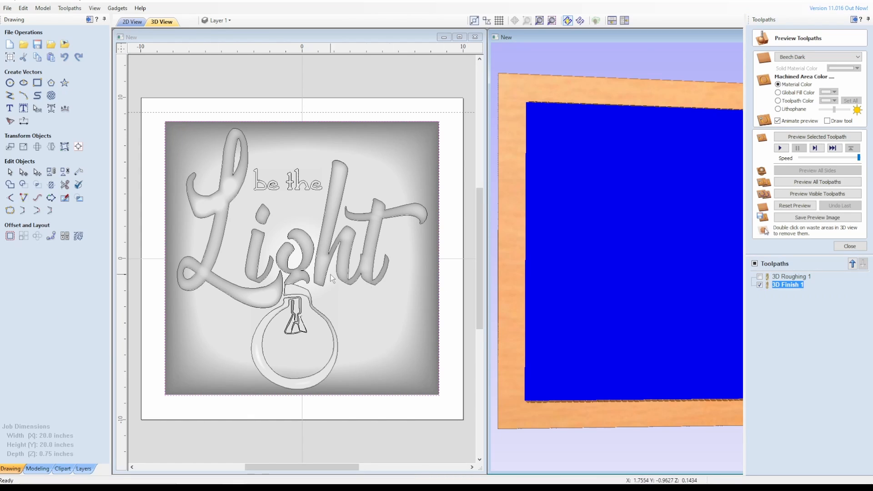
- Simulate the visible 3D finishing toolpath on the Beech Dark material
{"action": "left_click", "coordinate": [794, 195]}
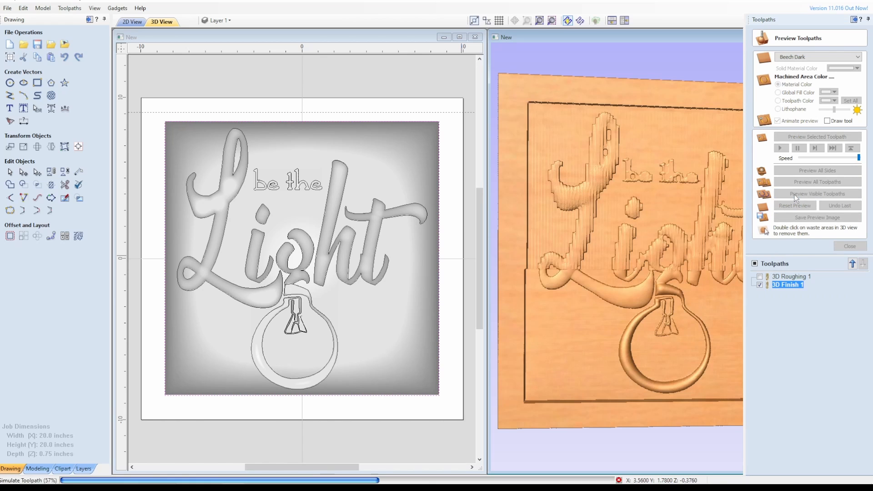
{"action": "mouse_move", "coordinate": [664, 209]}
{"action": "left_mouse_down"}
{"action": "mouse_move", "coordinate": [640, 215]}
{"action": "mouse_move", "coordinate": [633, 237]}
{"action": "mouse_move", "coordinate": [661, 209]}
{"action": "mouse_move", "coordinate": [654, 198]}
{"action": "left_mouse_up"}
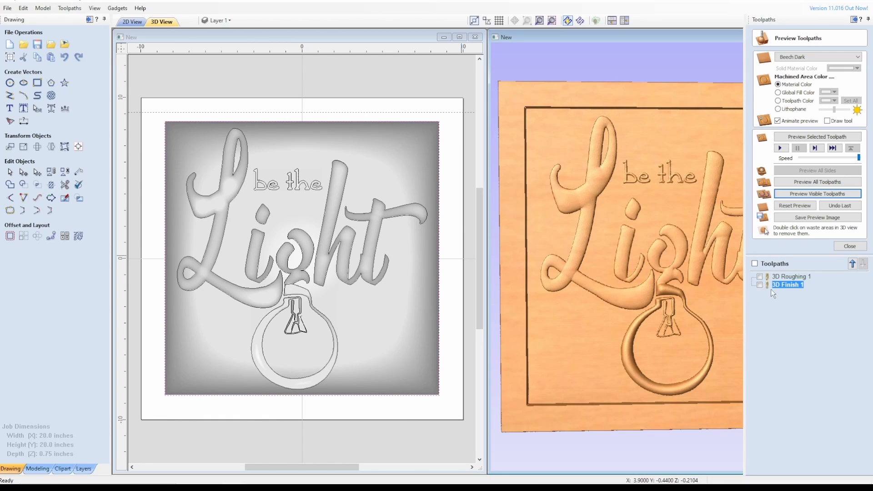
{"action": "mouse_move", "coordinate": [779, 288]}
- Enlarge the 3D view by hiding the toolpath controls and examine the finished lettering, bulb and recessed border from several angles
{"action": "left_click", "coordinate": [867, 19]}
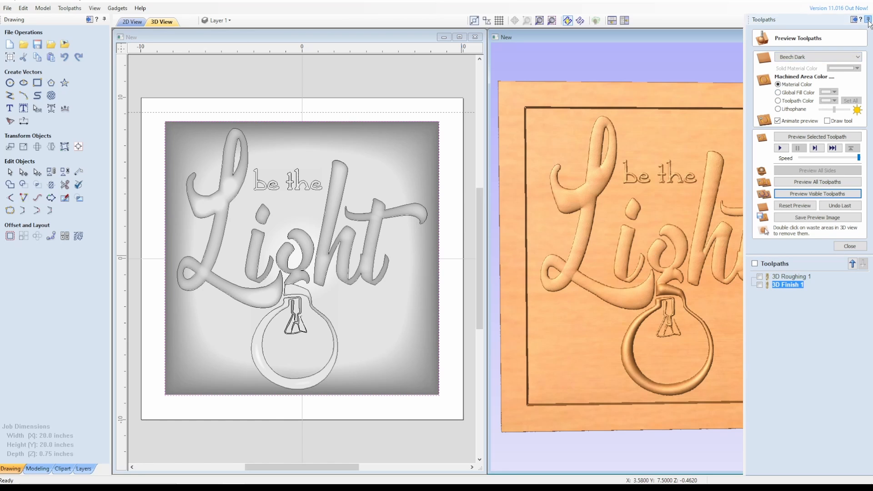
{"action": "left_click_drag", "start_coordinate": [719, 213], "coordinate": [640, 222]}
{"action": "left_click_drag", "start_coordinate": [645, 284], "coordinate": [690, 262]}
{"action": "left_click_drag", "start_coordinate": [586, 213], "coordinate": [619, 208]}
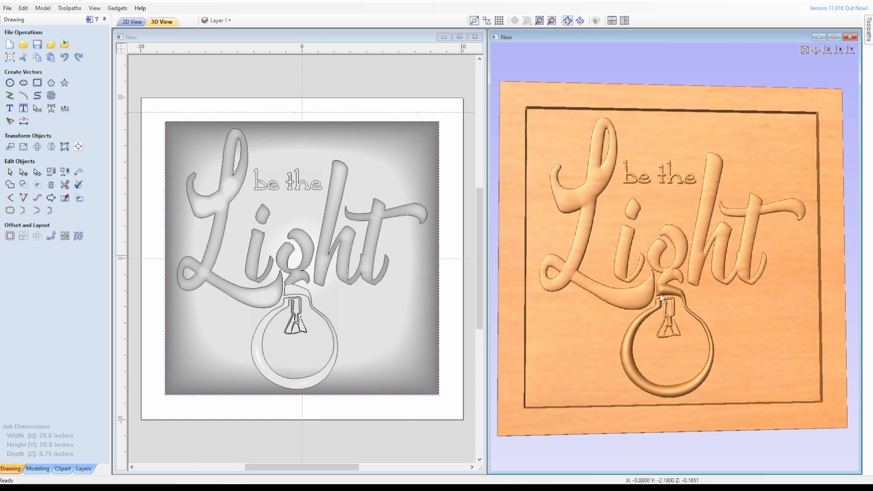
{"action": "left_click_drag", "start_coordinate": [653, 297], "coordinate": [611, 256]}
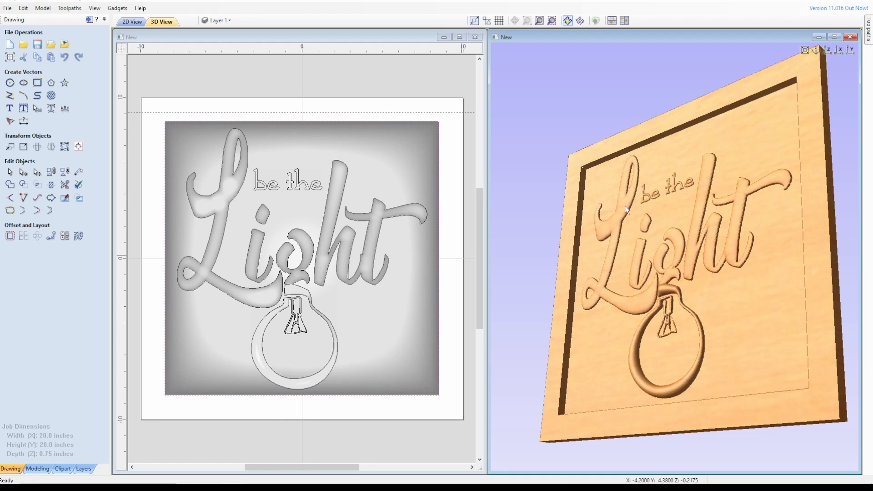
{"action": "left_click_drag", "start_coordinate": [655, 246], "coordinate": [688, 246]}
{"action": "left_click_drag", "start_coordinate": [714, 249], "coordinate": [746, 267]}
{"action": "left_click_drag", "start_coordinate": [695, 170], "coordinate": [729, 192]}
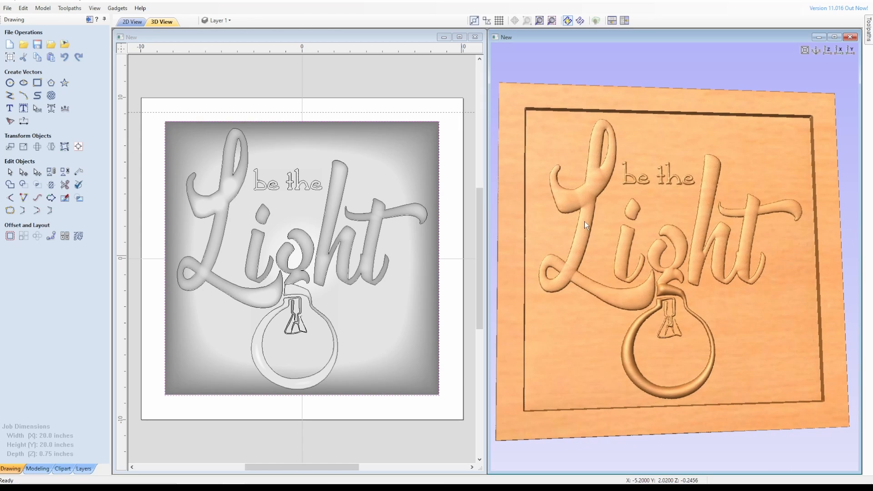